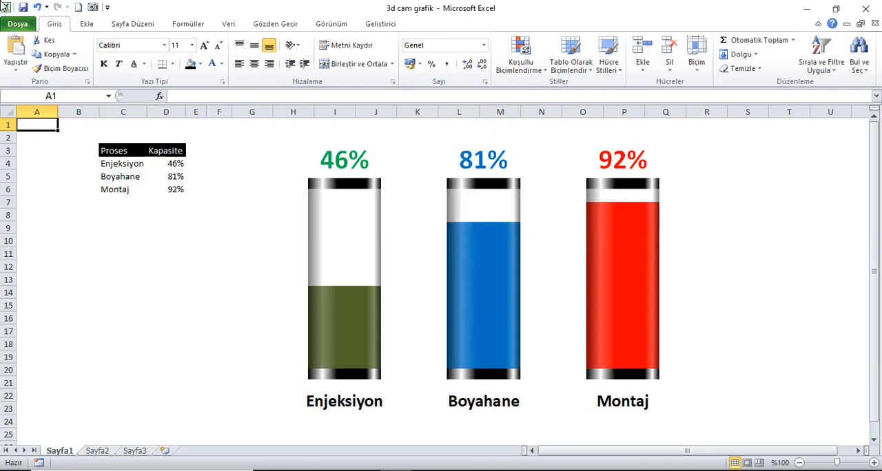
Recalculate the workbook repeatedly and examine how the three glass column charts follow the Kapasite values.
left_click(188, 23)
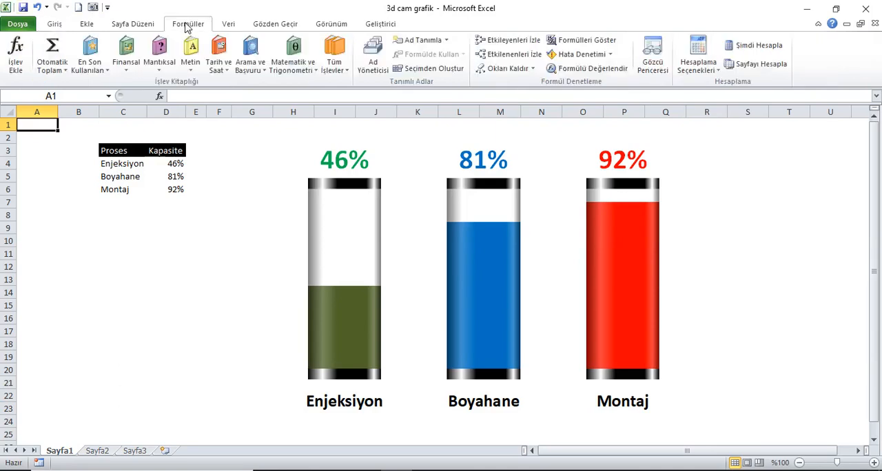
left_click(778, 47)
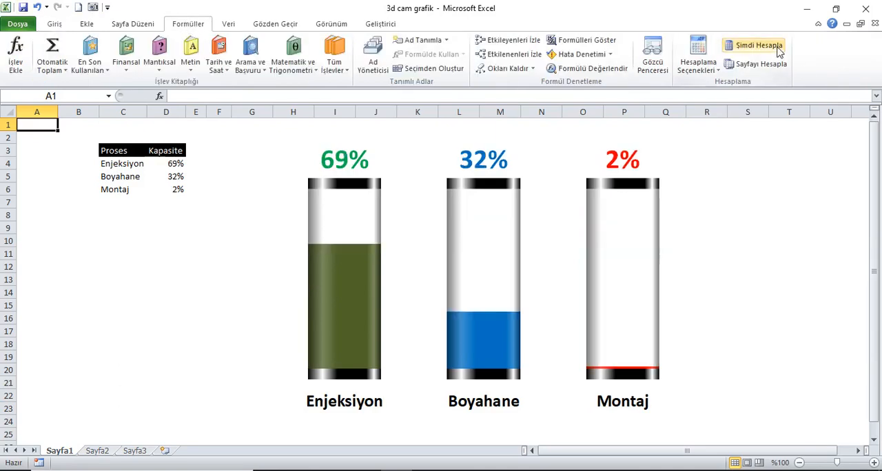
left_click(777, 47)
left_click(777, 47)
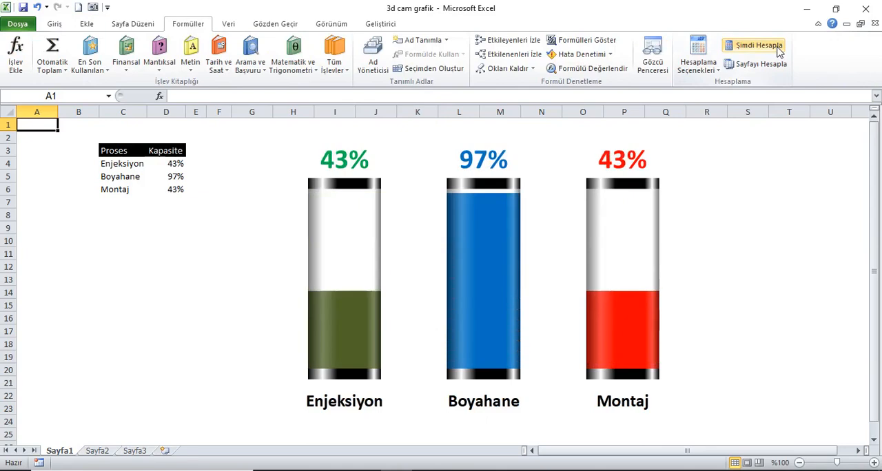
left_click(778, 47)
left_click(777, 47)
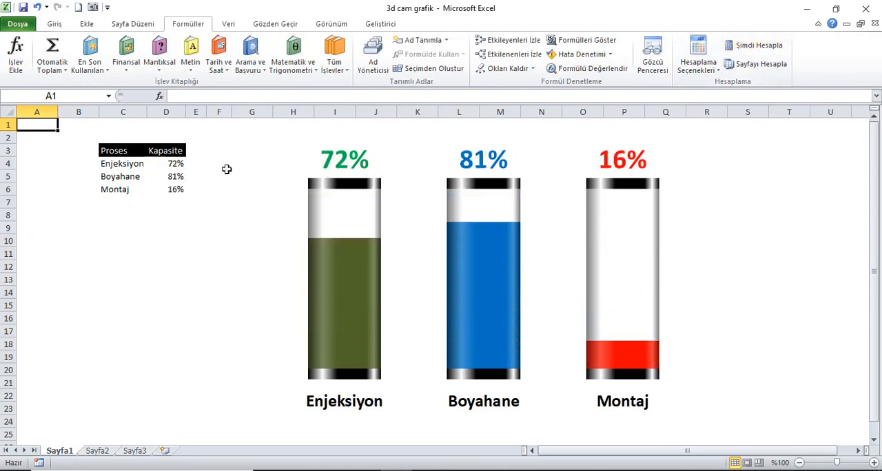
left_click(751, 47)
left_click(751, 47)
left_click(751, 46)
left_click(751, 47)
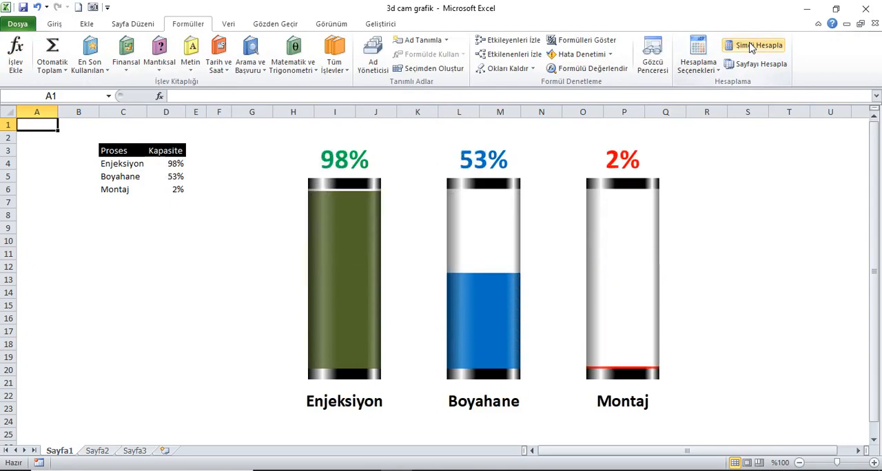
left_click(751, 47)
left_click(751, 47)
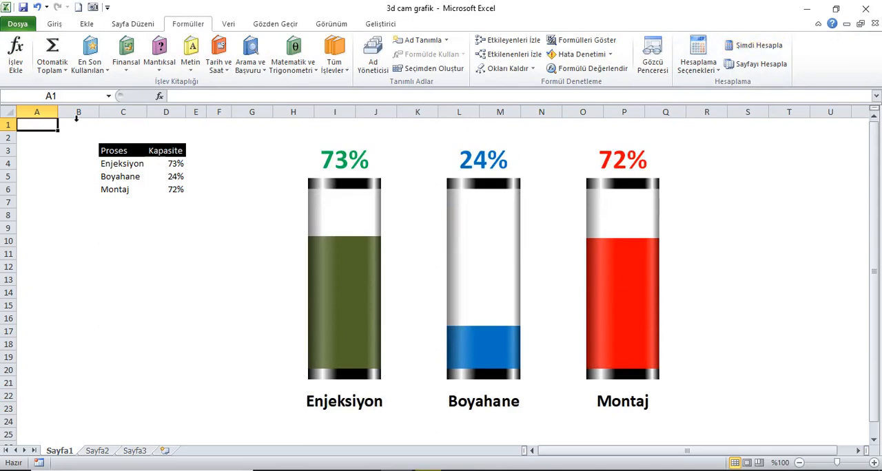
Copy the Proses header and its three process names from Sayfa1 to Sayfa2, starting at cell B2.
left_click_drag(110, 151, 112, 193)
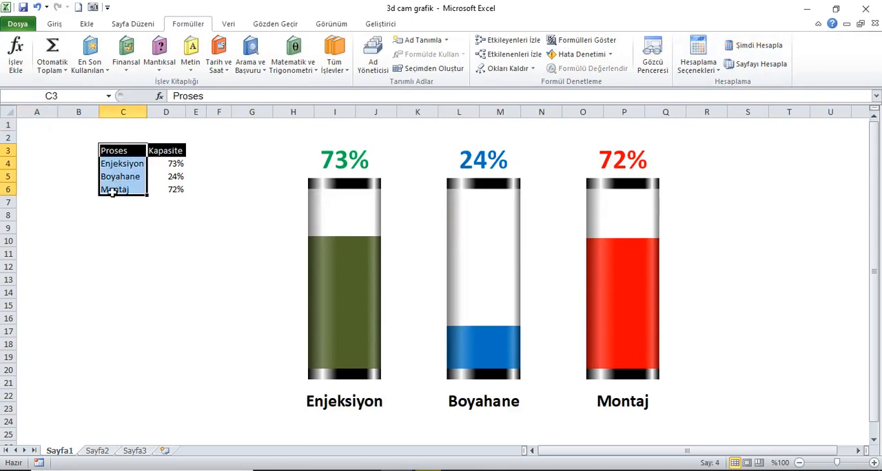
key("ctrl+c")
left_click(96, 451)
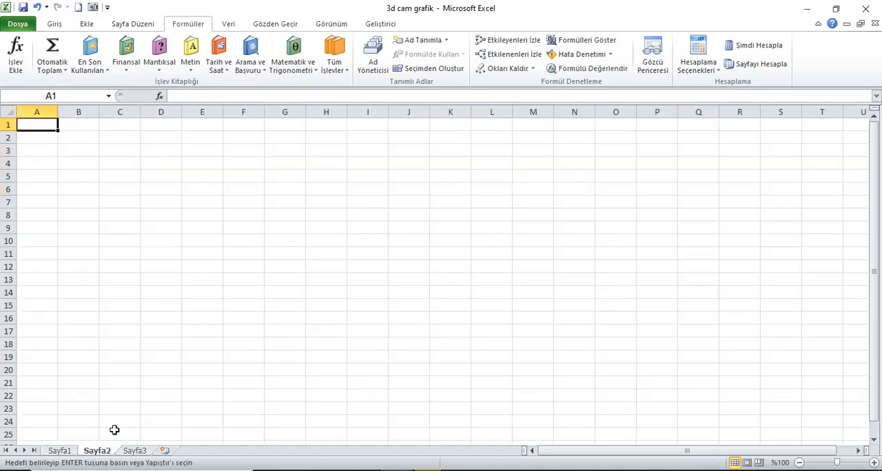
left_click(91, 141)
key("ctrl+v")
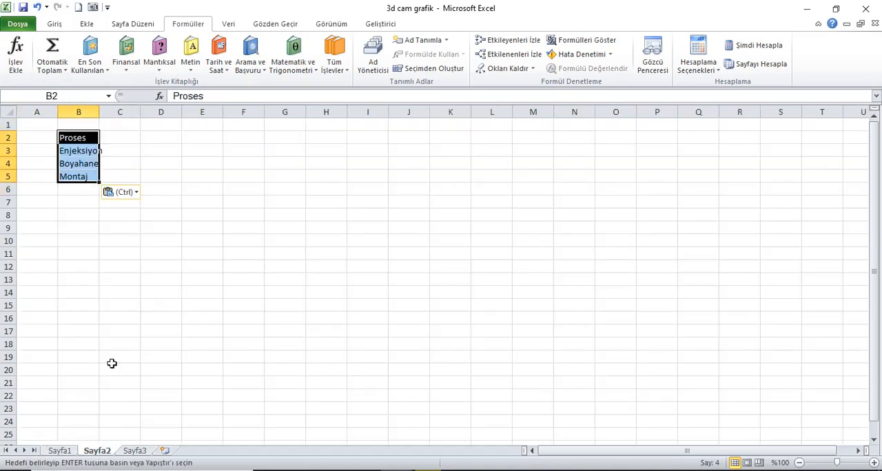
Copy the Kapasite header cell from Sayfa1 to cell C2 on Sayfa2.
left_click(59, 450)
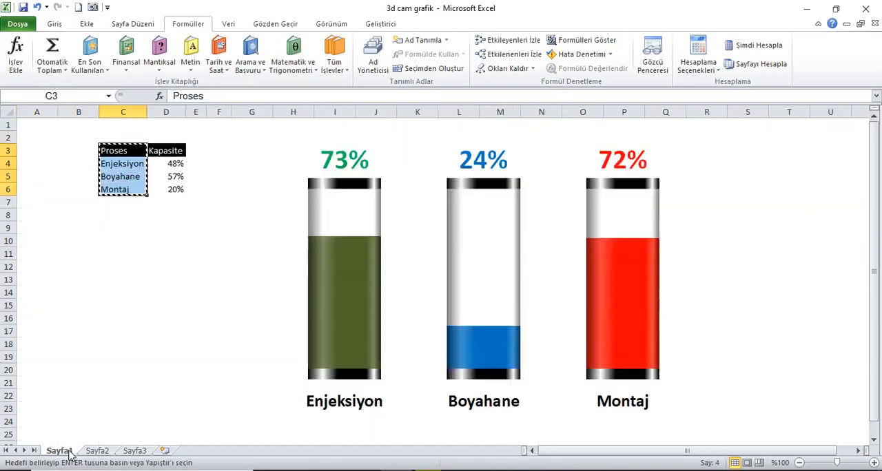
left_click(170, 157)
key("ctrl+c")
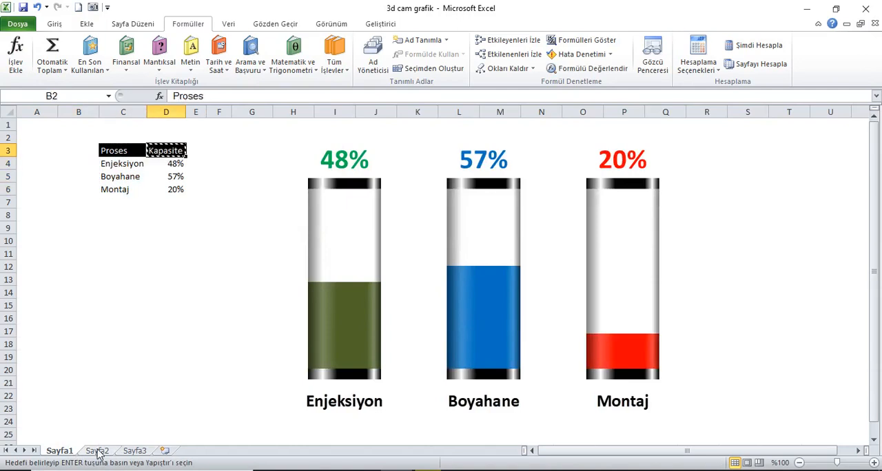
left_click(97, 451)
left_click(135, 138)
key("ctrl+v")
Autofit the widths of columns B and C and hide the gridlines on Sayfa2.
left_click_drag(83, 112, 104, 117)
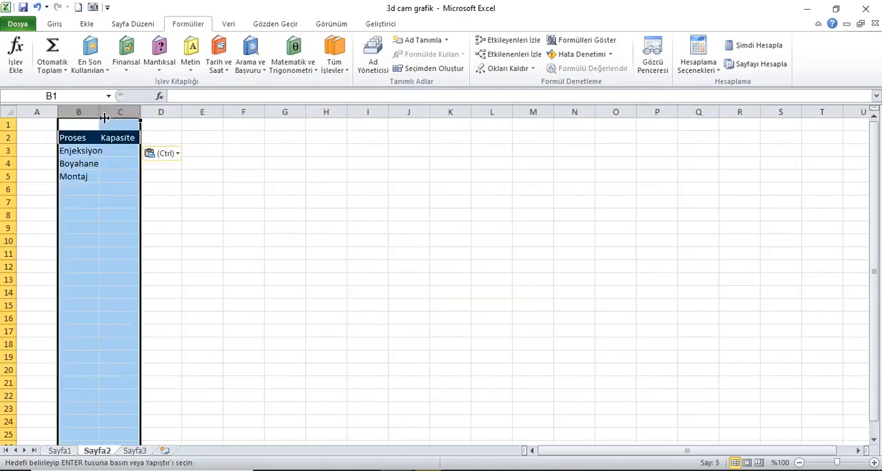
double_click(104, 117)
left_click(49, 128)
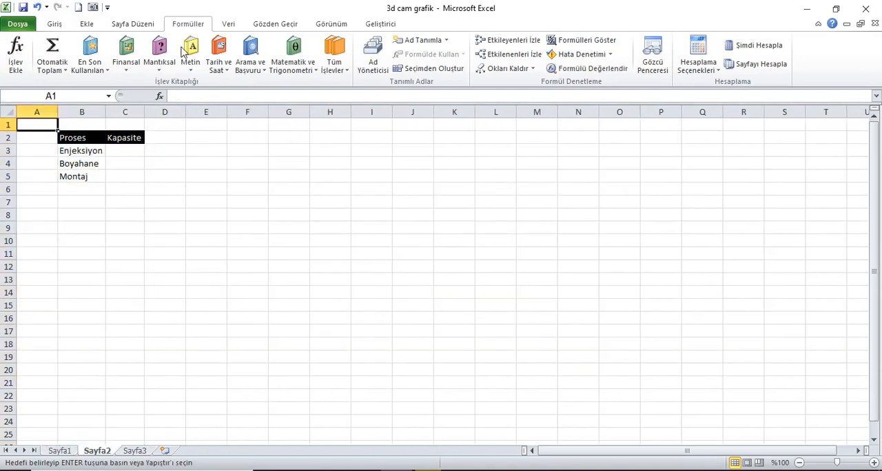
left_click(331, 26)
left_click(210, 64)
Enter the random percentage formula =RASTGELEARADA(1;100)% in cell C3 for Enjeksiyon.
left_click(140, 148)
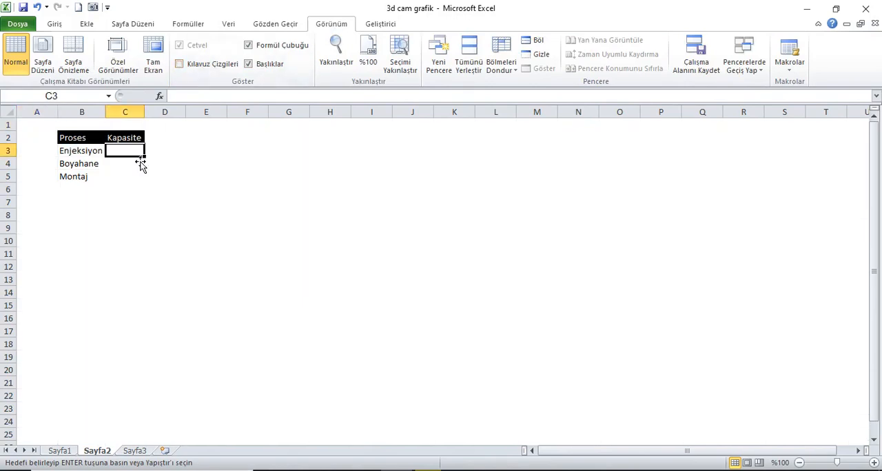
left_click(193, 25)
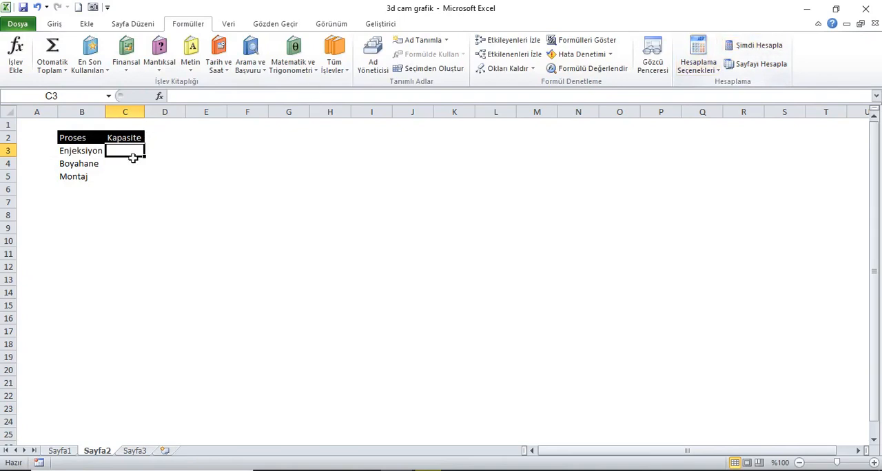
type("=")
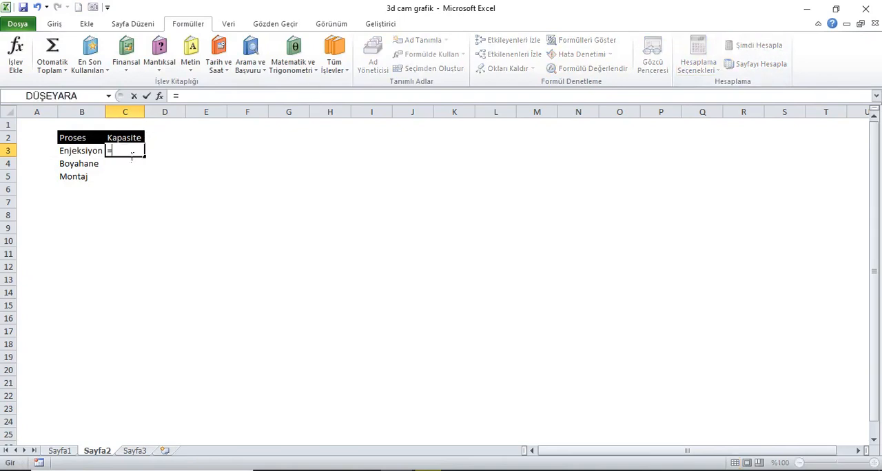
type("rast")
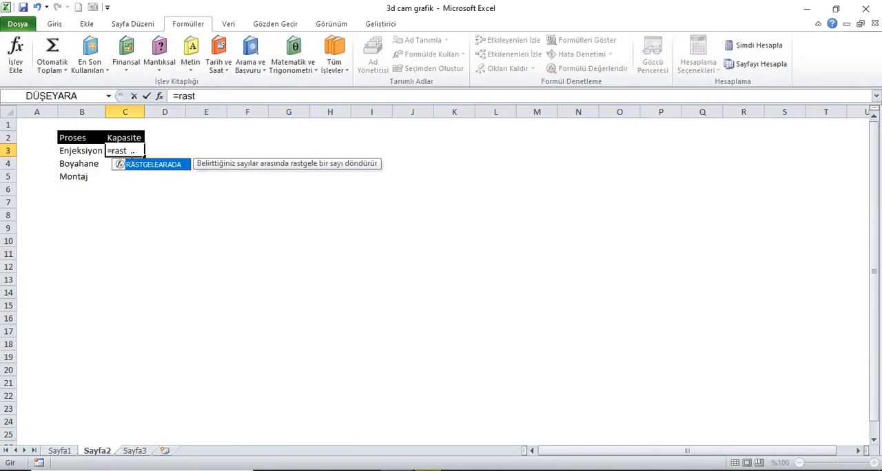
key("Tab")
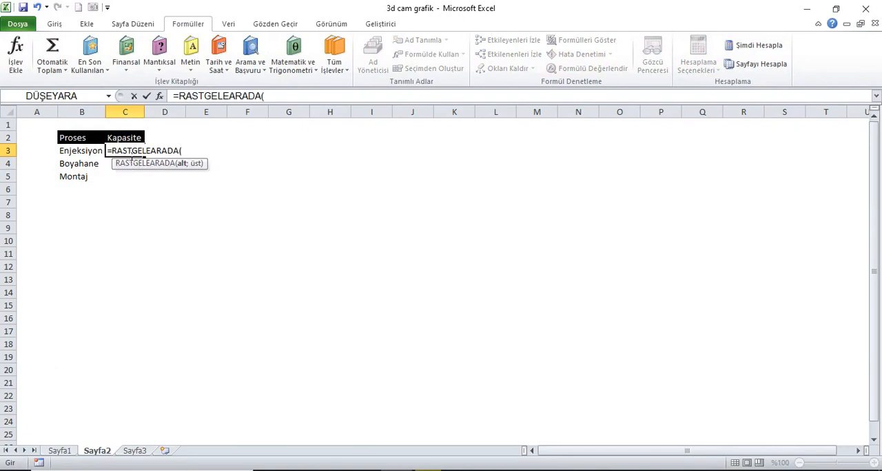
type("1;100)%")
key("Return")
Fill the C3 formula down to C5 and format the three Kapasite cells as percentages.
left_click_drag(130, 156, 130, 174)
key("ctrl+d")
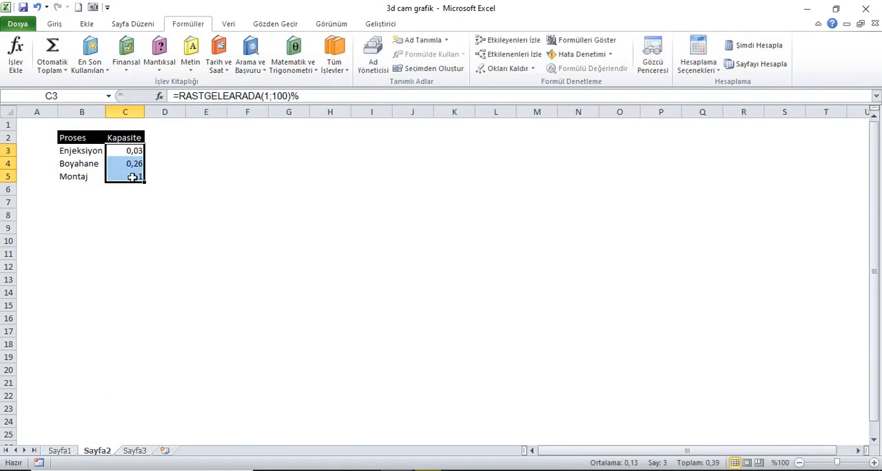
left_click(58, 26)
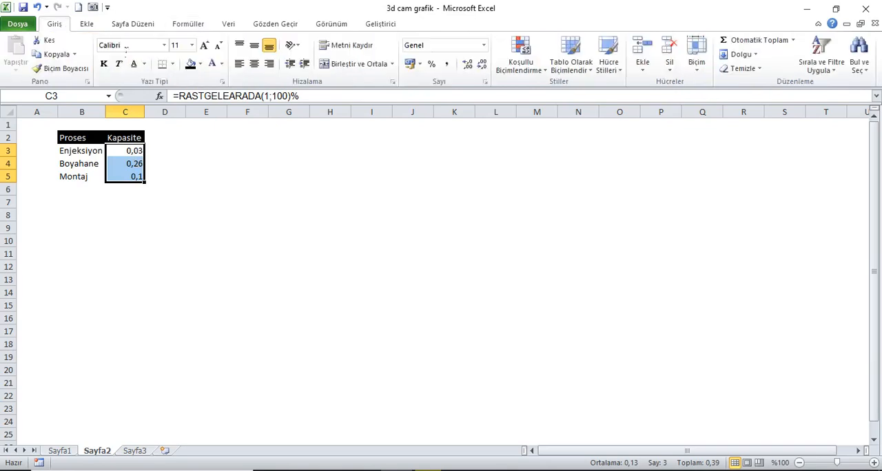
left_click(432, 64)
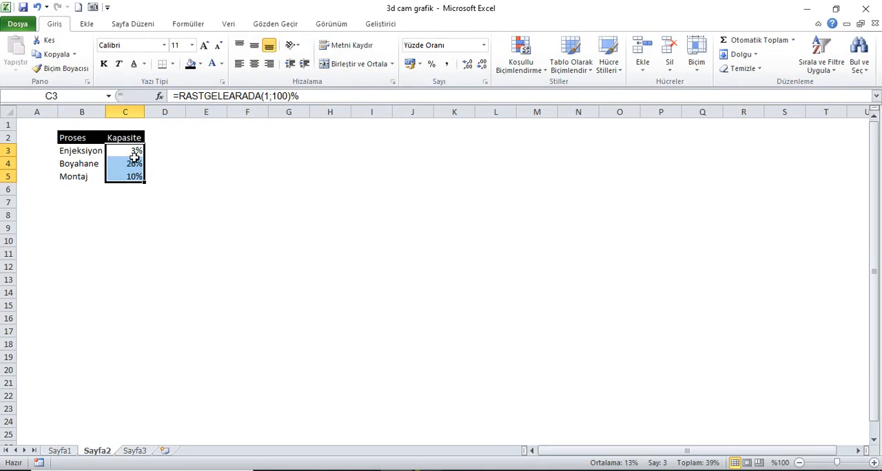
Enter the helper formula =C3+5% in cell D3 and fill it down to D5.
left_click(154, 152)
type("=")
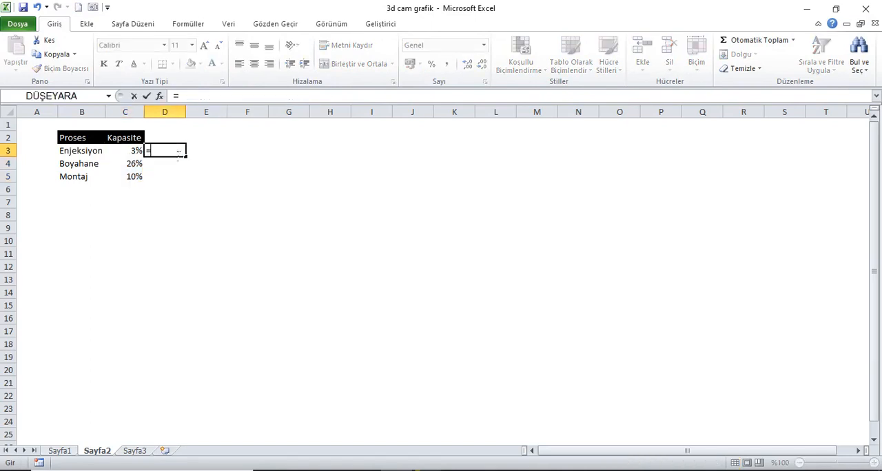
key("Left")
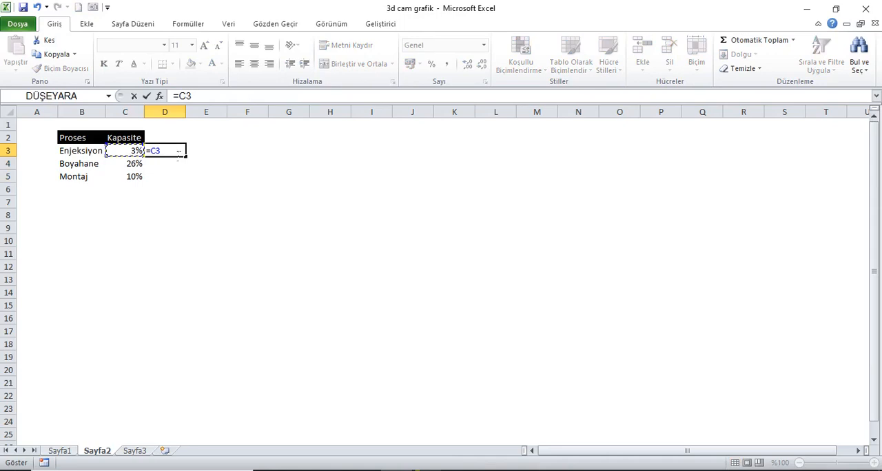
type("+5%")
key("Return")
left_click_drag(174, 152, 175, 178)
key("ctrl+d")
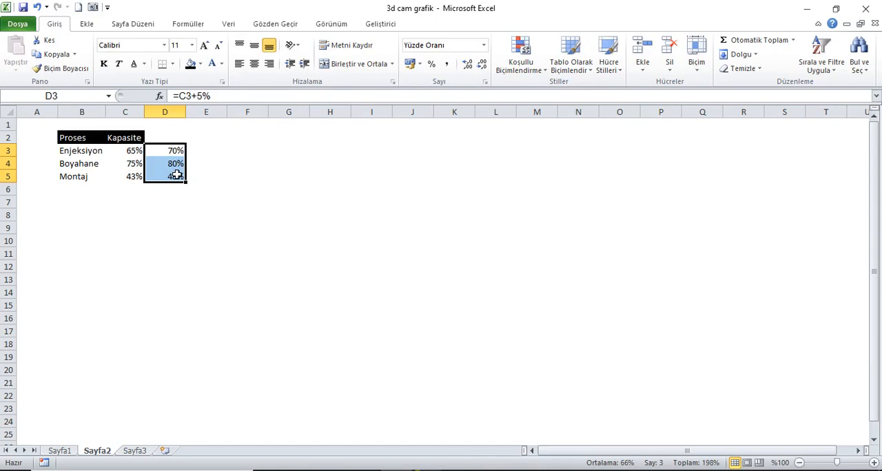
Format cell E3 as a percentage, enter 110% in it and fill the value down to E5.
left_click(219, 153)
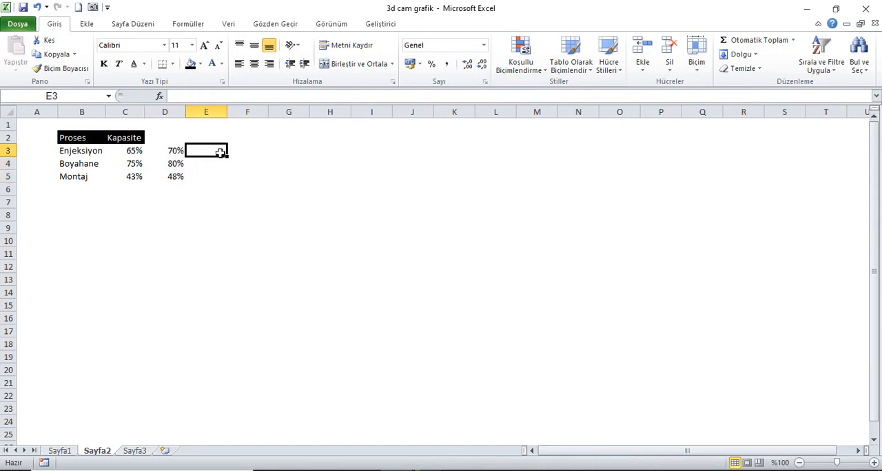
type("110")
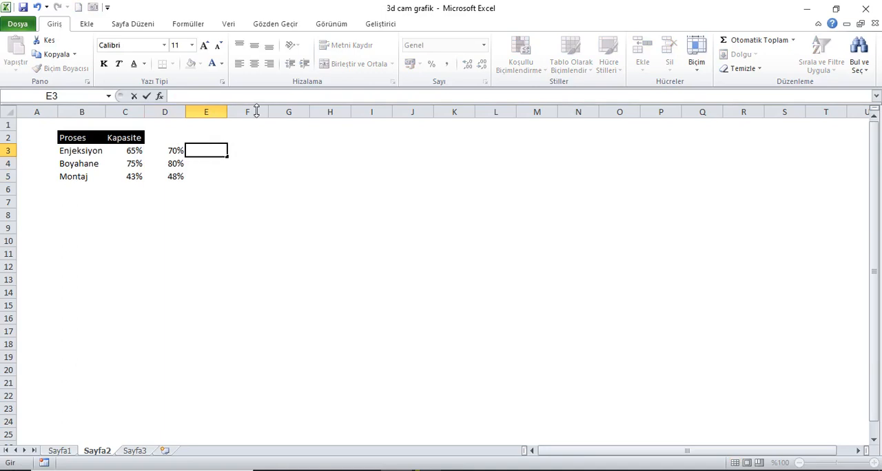
key("Return")
key("Up")
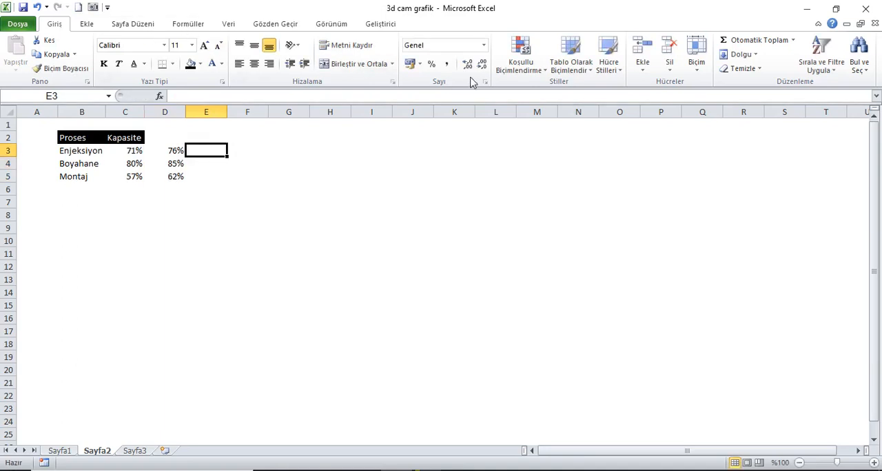
left_click(432, 64)
type("110")
key("Return")
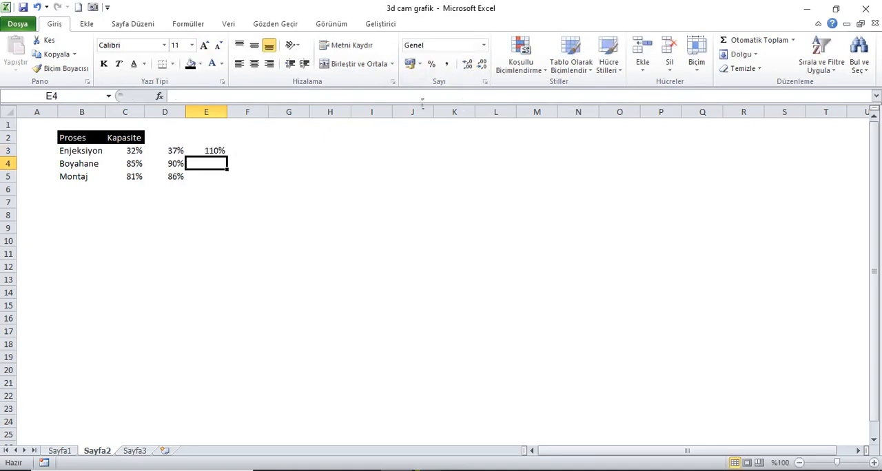
left_click_drag(211, 155, 209, 177)
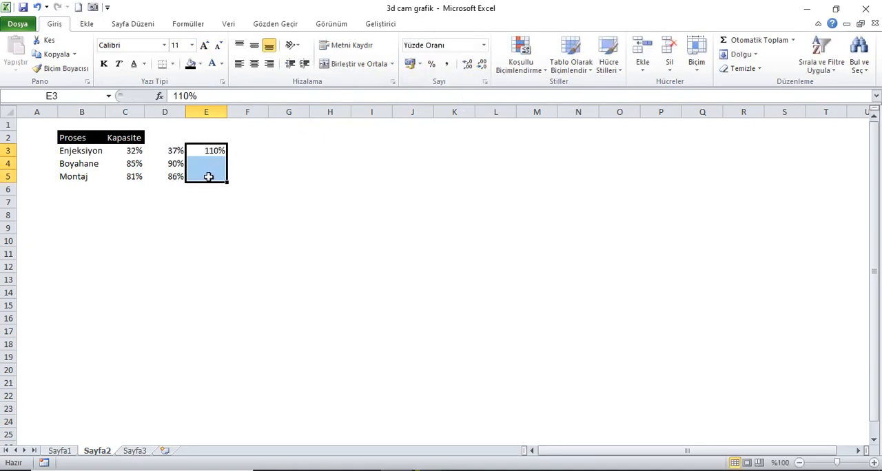
key("ctrl+d")
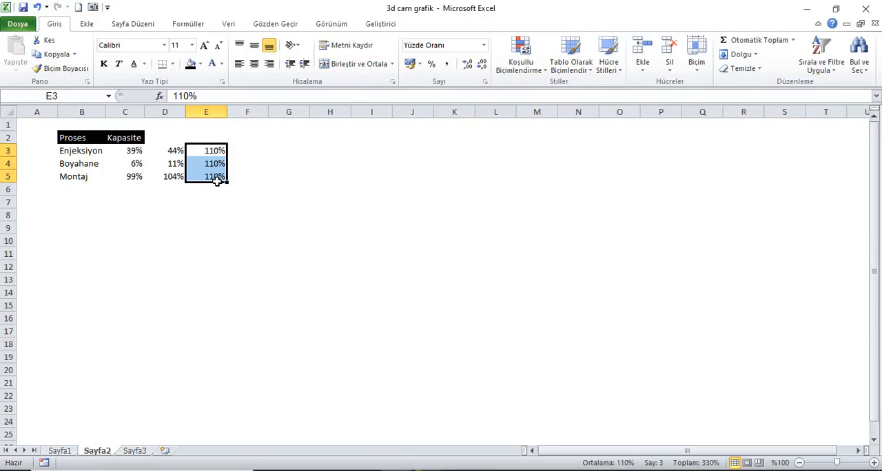
Insert a 2-D clustered column chart from the process names in B3:B5 and the values in D3:E5.
left_click_drag(85, 156, 82, 176)
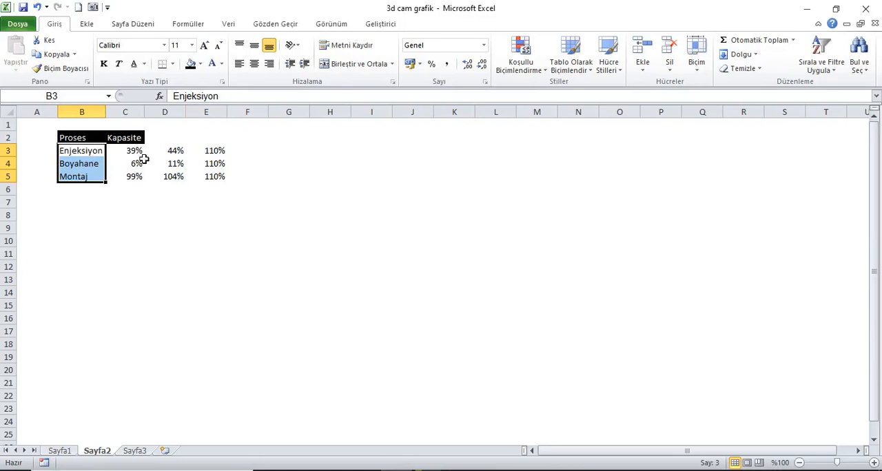
left_click_drag(176, 151, 211, 176)
left_click(214, 156, "ctrl")
left_click(89, 25)
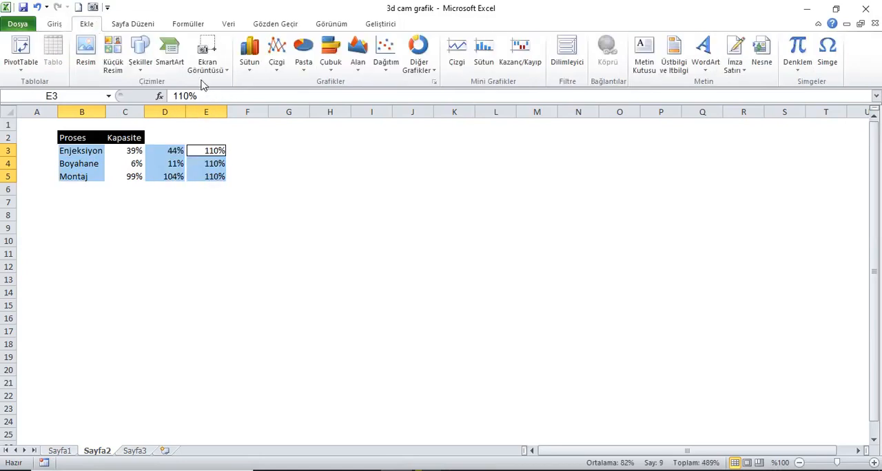
left_click(251, 74)
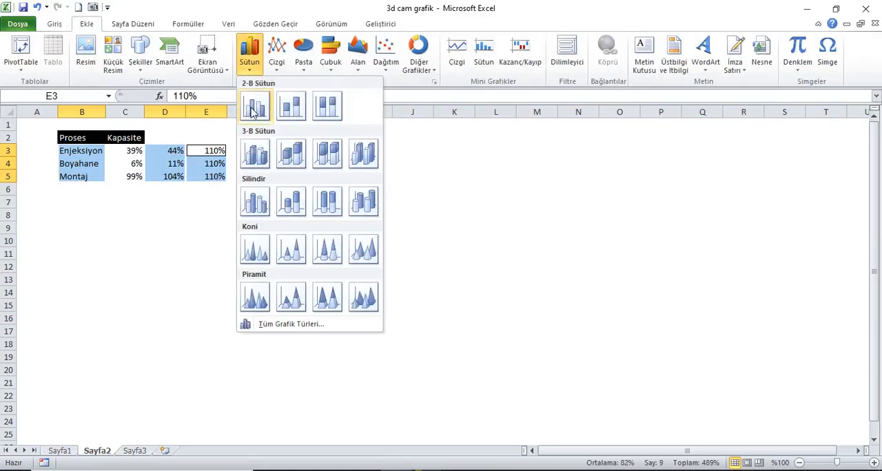
left_click(257, 109)
Move the chart up beside the table and enlarge it to span about columns G to Q and rows 3 to 21.
left_click_drag(404, 199, 394, 150)
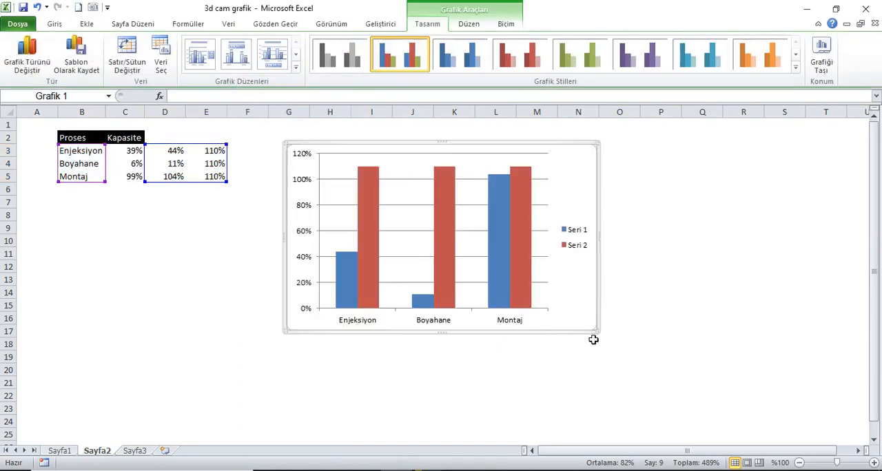
left_click_drag(599, 334, 700, 387)
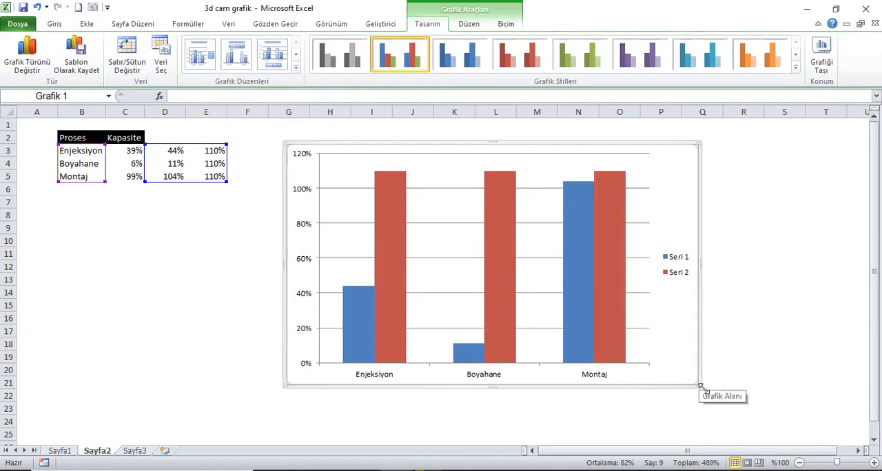
Fix the chart's vertical axis to a minimum of 0 and a maximum of 1,1.
left_click(307, 195)
right_click(306, 195)
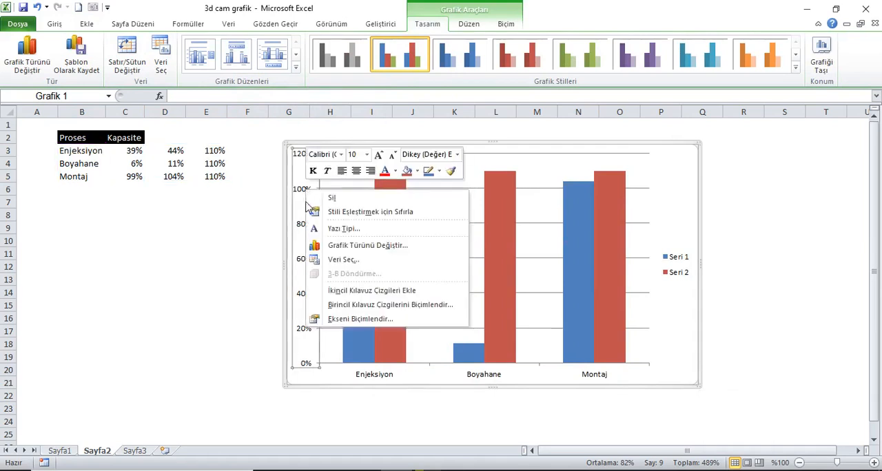
left_click(339, 321)
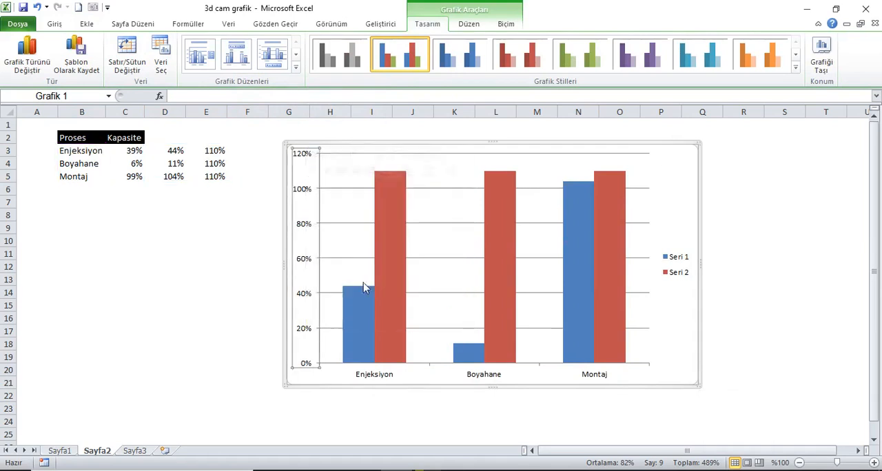
left_click_drag(648, 97, 719, 98)
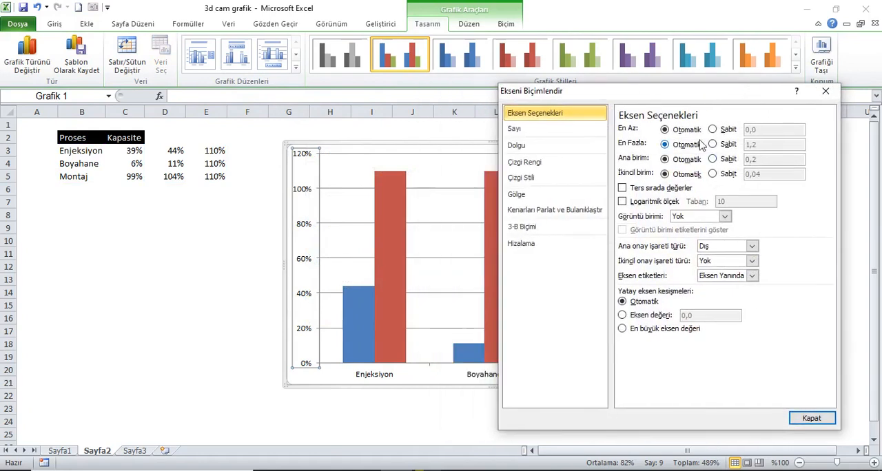
left_click(714, 130)
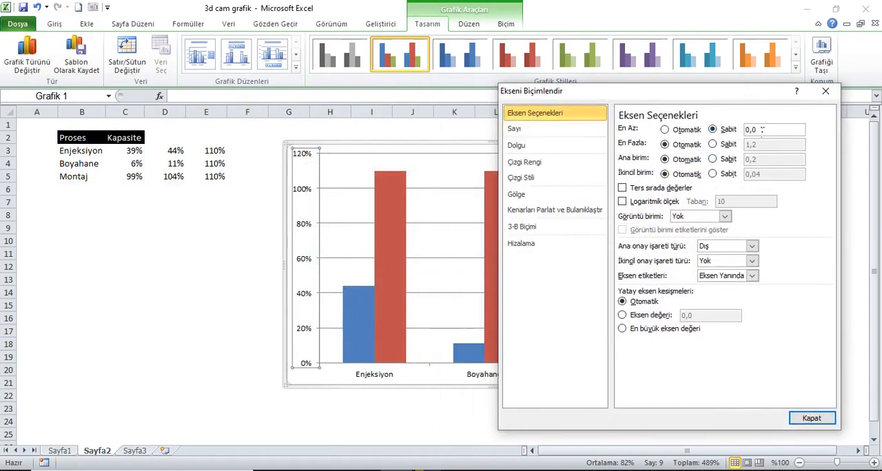
type("0")
left_click(714, 144)
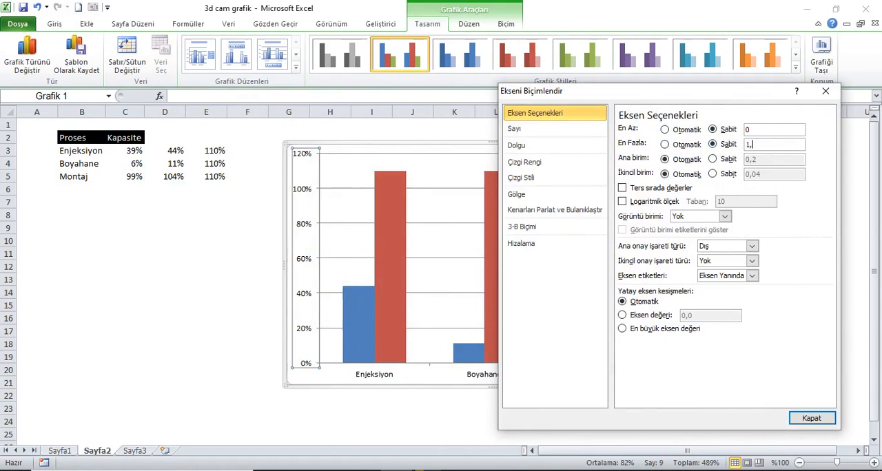
left_click(812, 418)
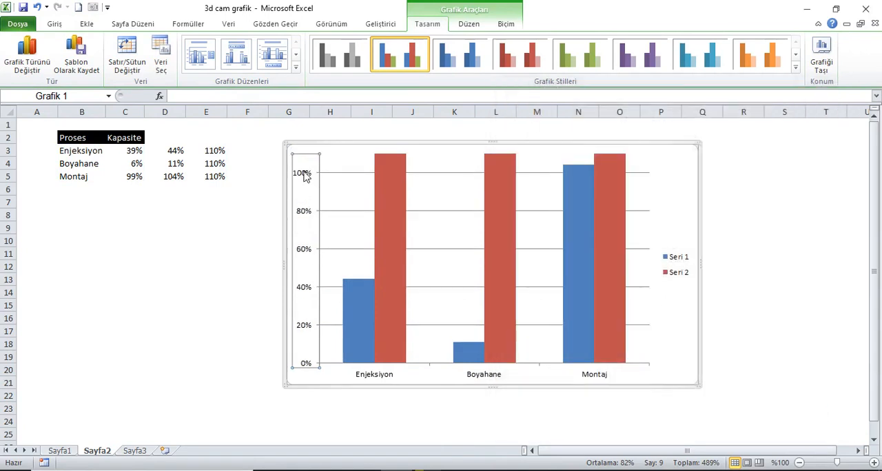
Delete the chart's vertical axis, legend and gridlines.
key("Delete")
left_click(677, 269)
key("Delete")
left_click(548, 212)
key("Delete")
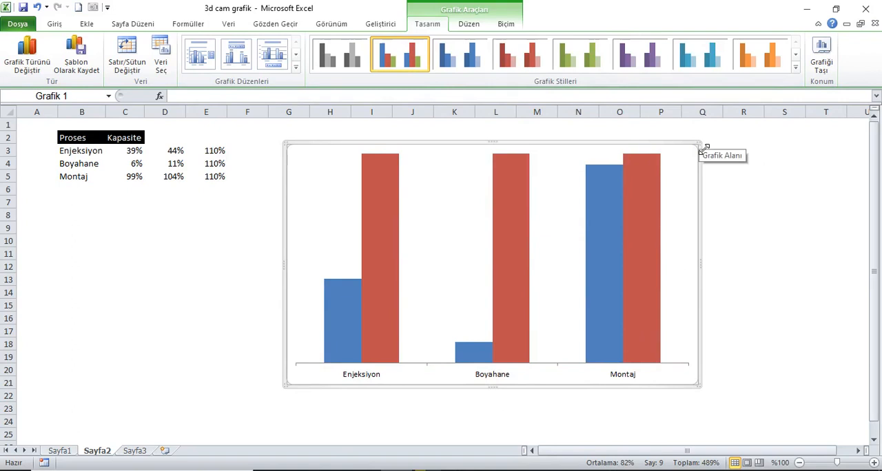
Give only the Enjeksiyon column of the blue series a solid yellow fill.
left_click(62, 451)
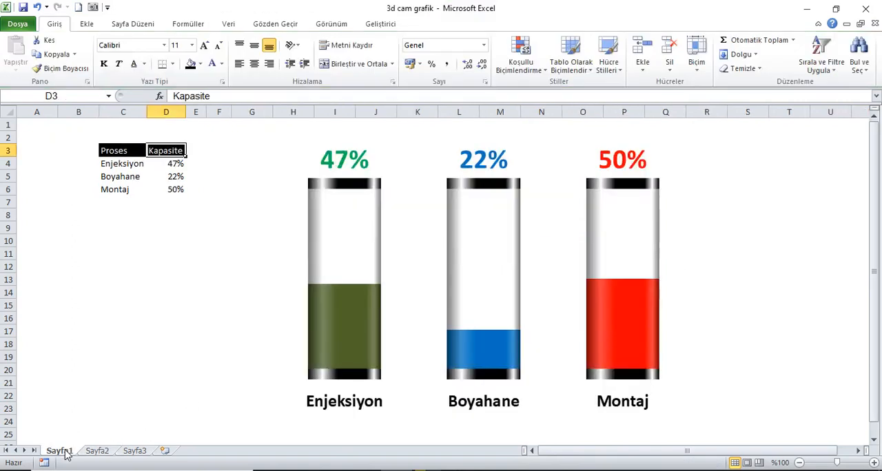
left_click(97, 452)
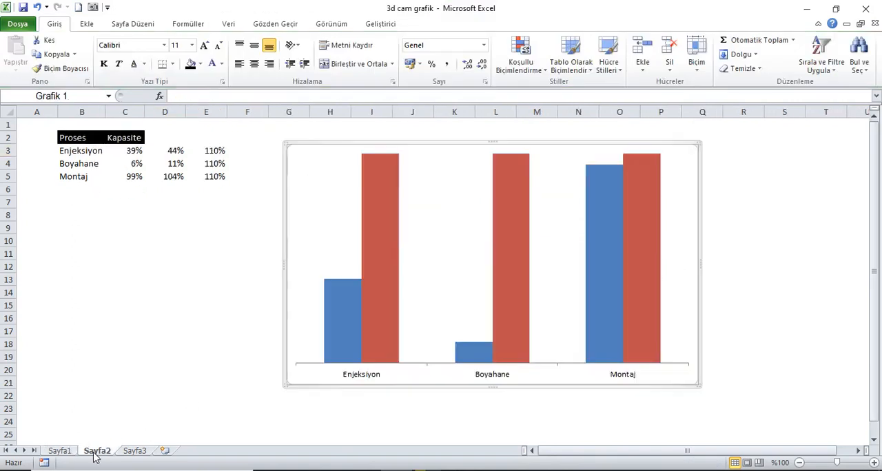
left_click(347, 315)
left_click(347, 312)
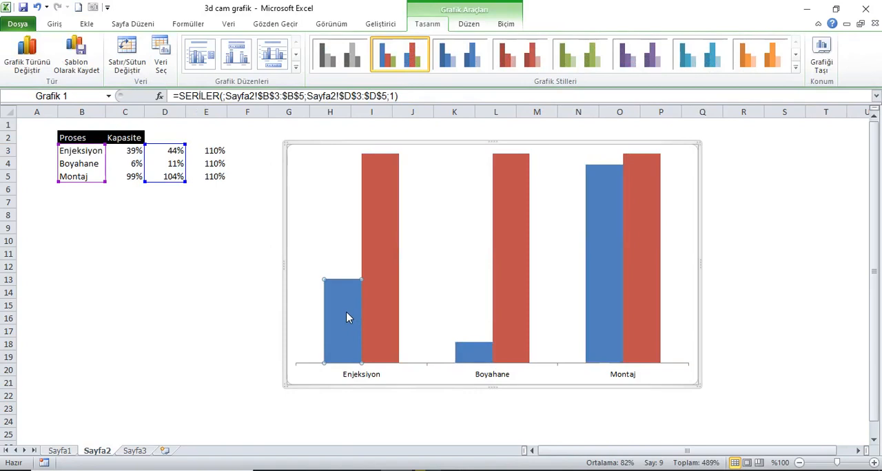
right_click(346, 312)
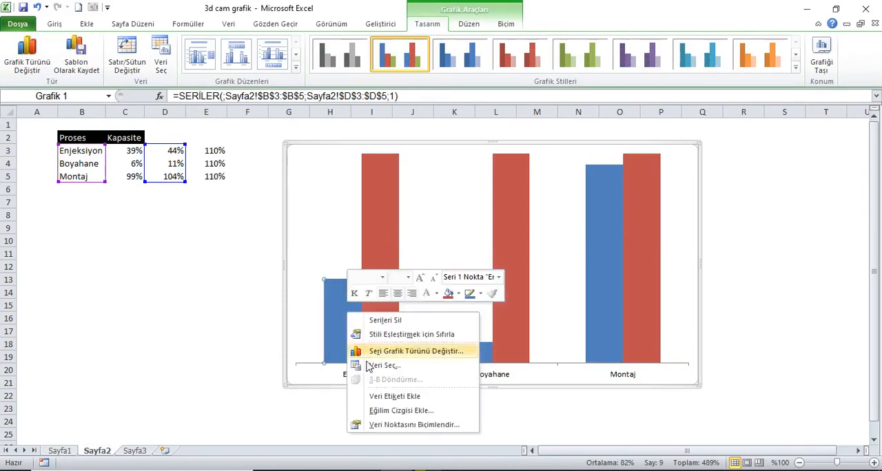
left_click(407, 425)
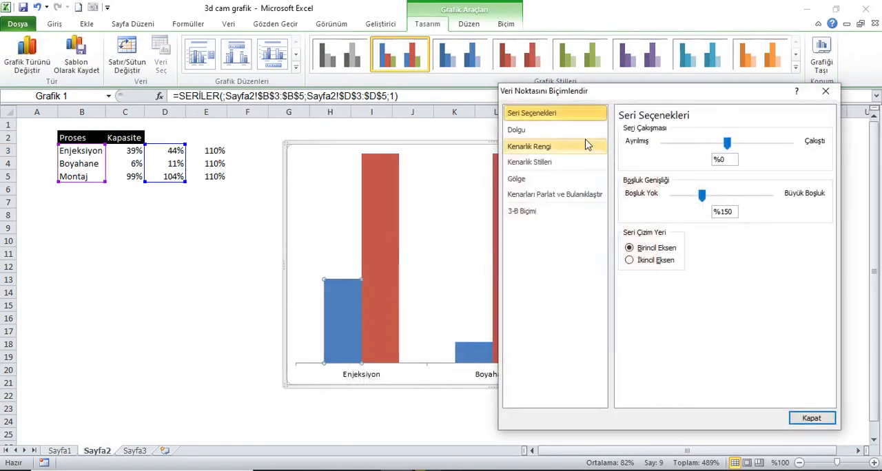
left_click(540, 131)
left_click(646, 142)
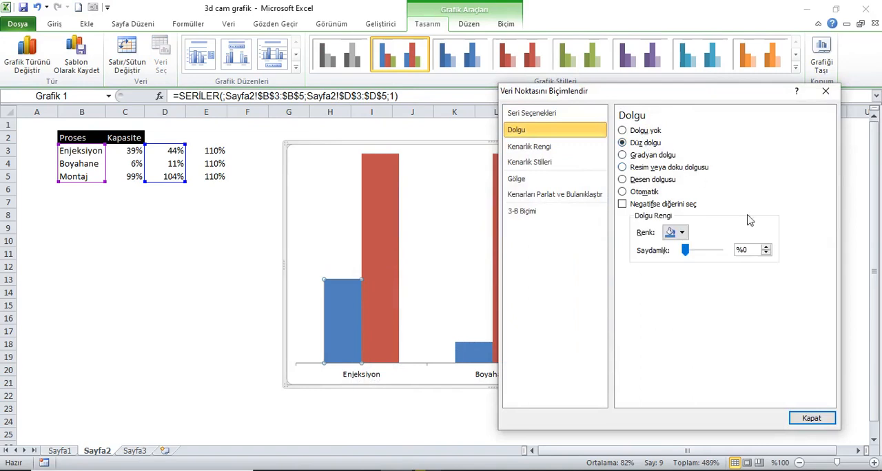
left_click(681, 234)
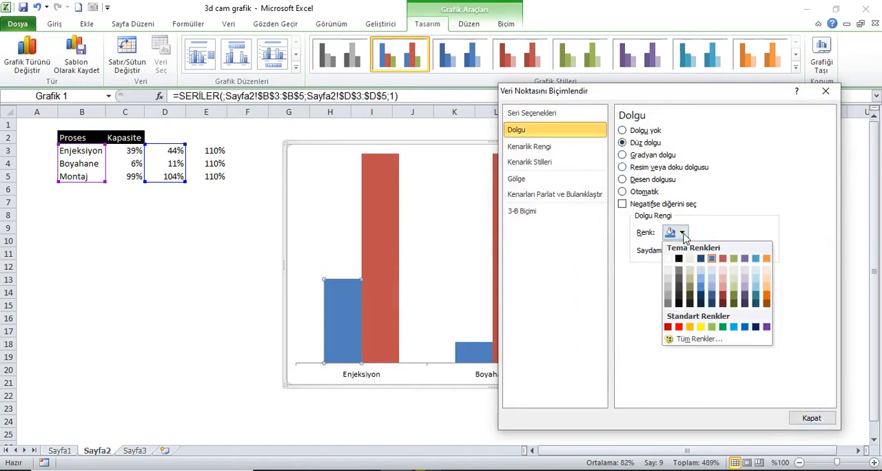
left_click(700, 327)
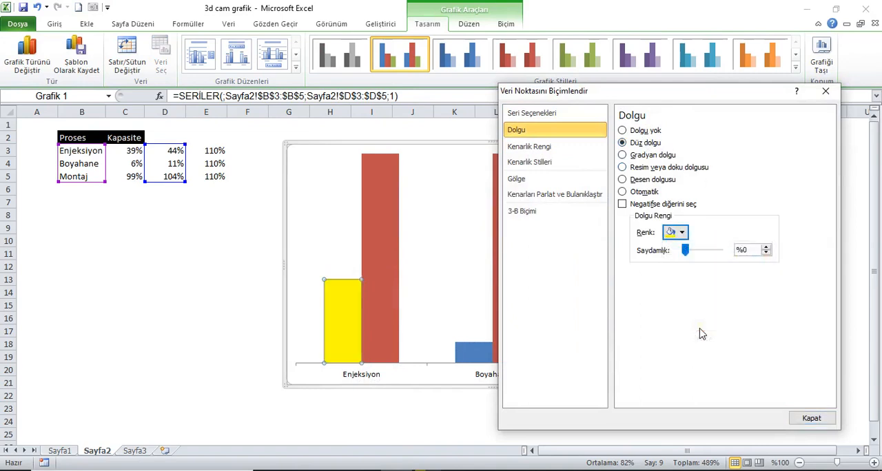
Give only the Boyahane column of the blue series a solid purple fill.
left_click_drag(669, 99, 226, 64)
left_click(474, 352)
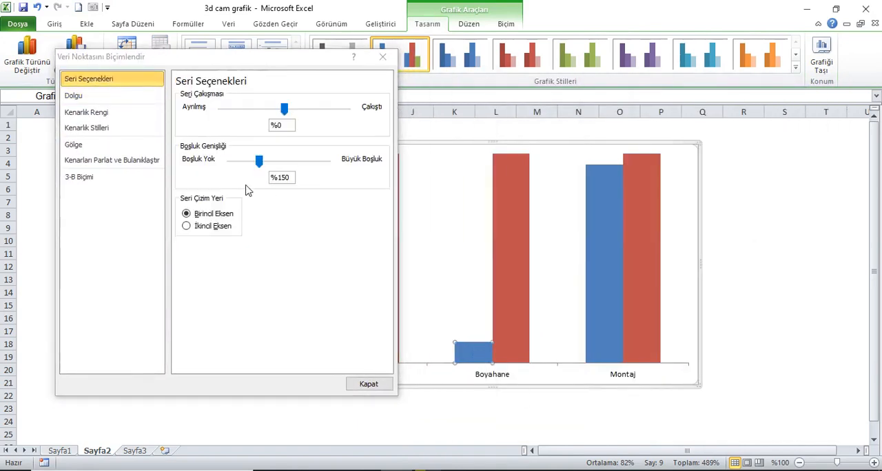
left_click(107, 100)
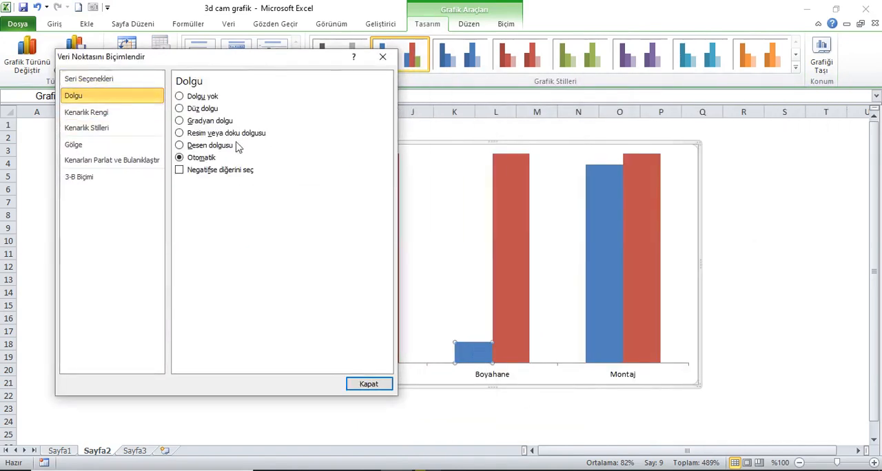
left_click(199, 110)
left_click(239, 199)
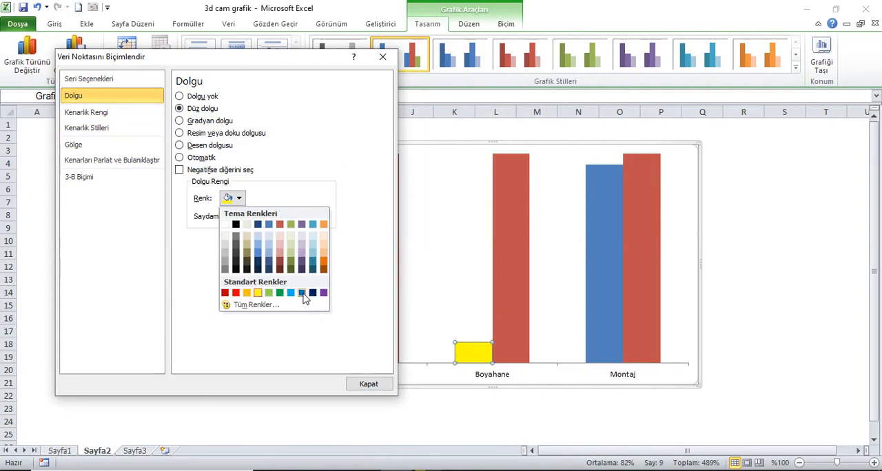
left_click(324, 295)
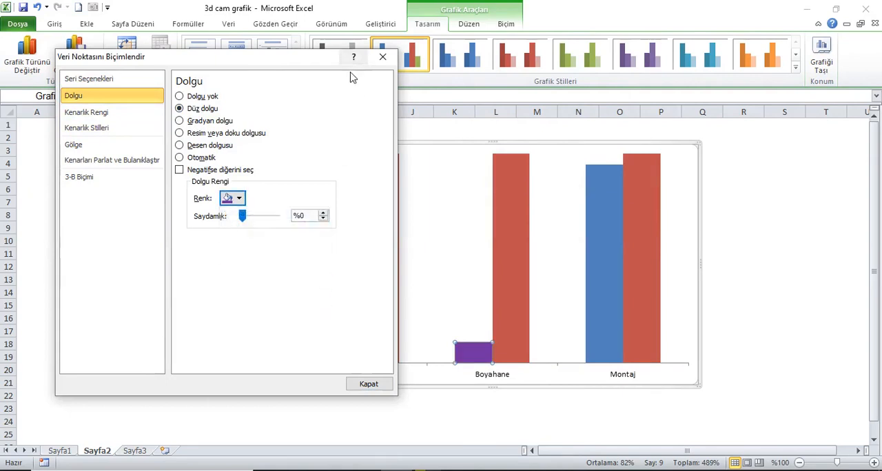
Give only the Montaj column of the blue series a solid orange fill and close the formatting dialog.
left_click_drag(313, 64, 290, 71)
left_click(603, 251)
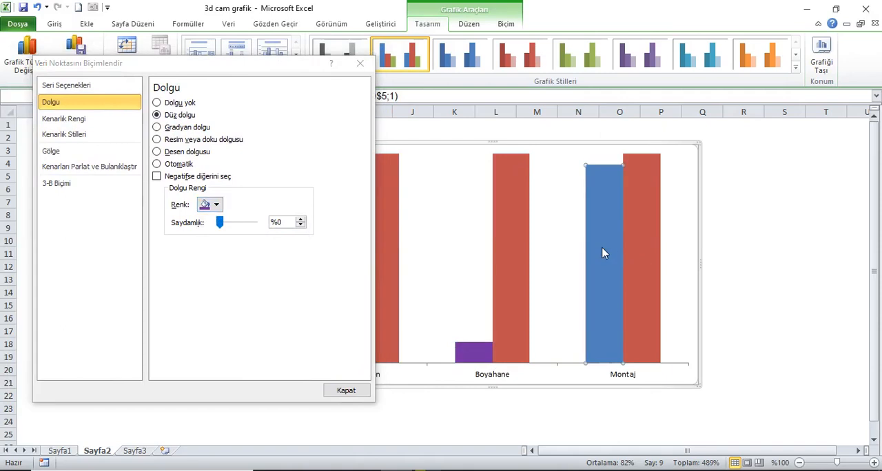
left_click(96, 102)
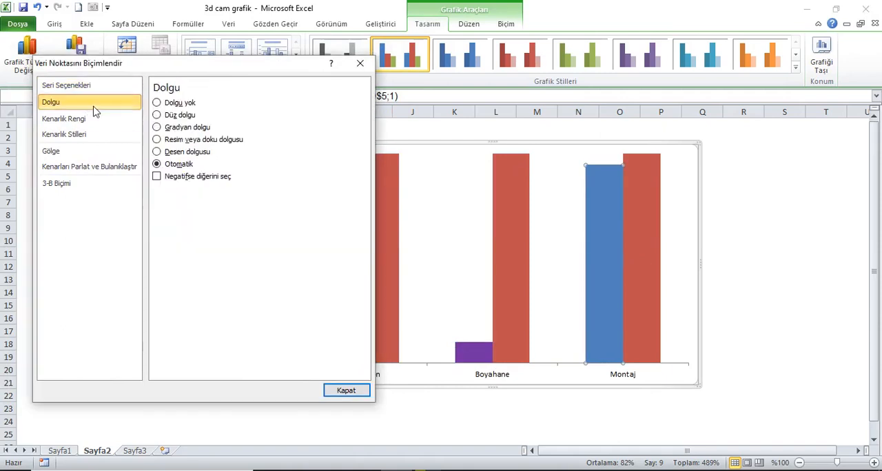
left_click(172, 115)
left_click(218, 205)
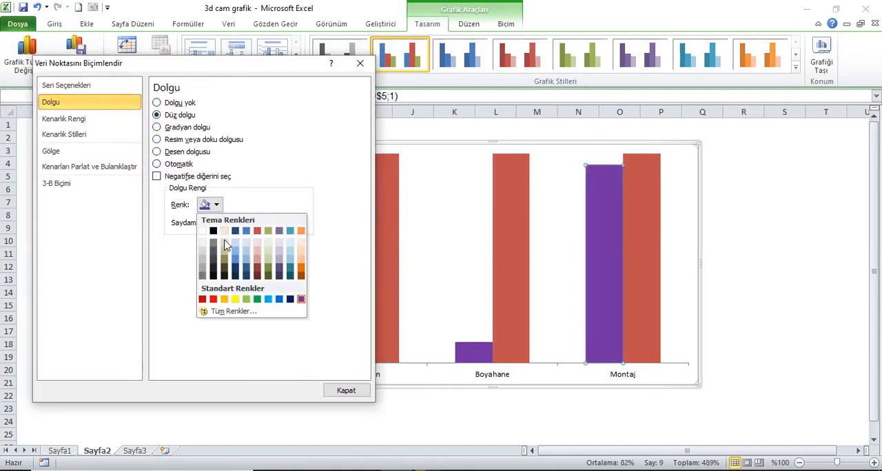
left_click(224, 299)
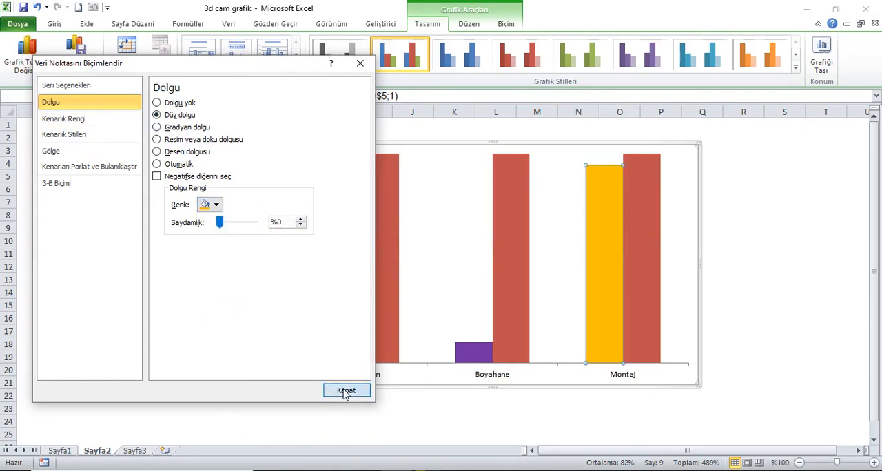
left_click(346, 391)
Move the chart slightly closer to the table and draw a rectangle about 2,91 cm wide and 0,77 cm high beside it around columns Q to R.
left_click_drag(583, 153, 553, 144)
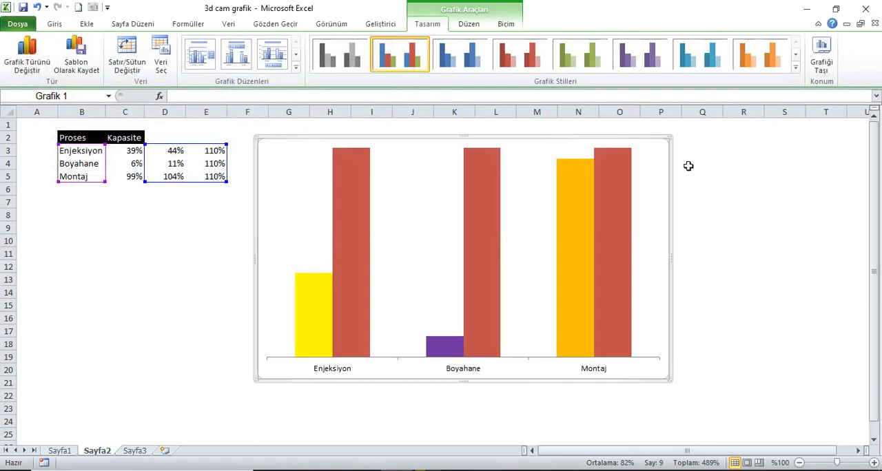
left_click(719, 155)
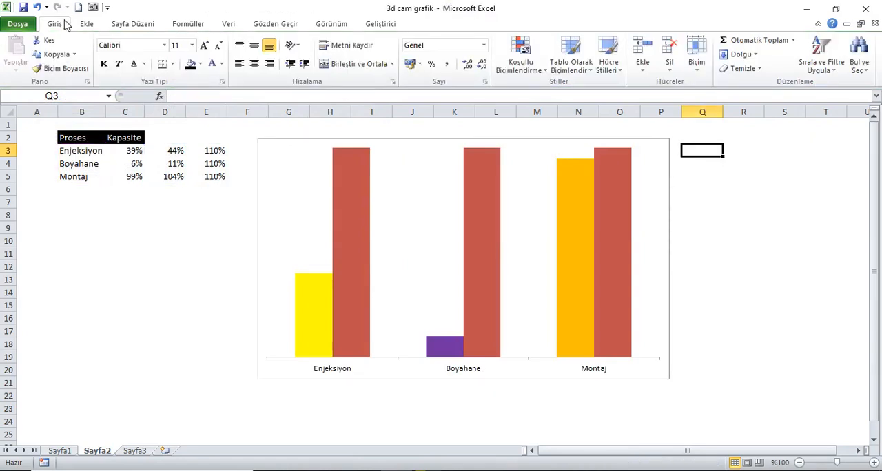
left_click(86, 24)
left_click(140, 56)
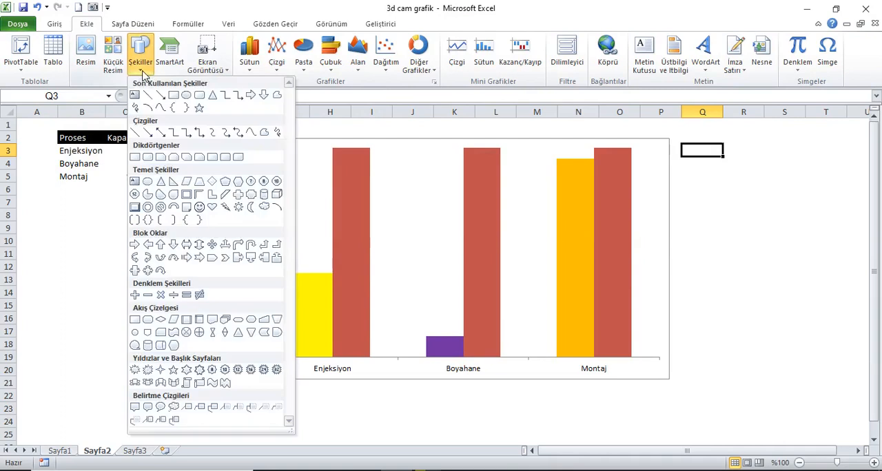
left_click(136, 157)
mouse_move(725, 156)
left_mouse_down()
mouse_move(795, 173)
mouse_move(765, 154)
left_mouse_up()
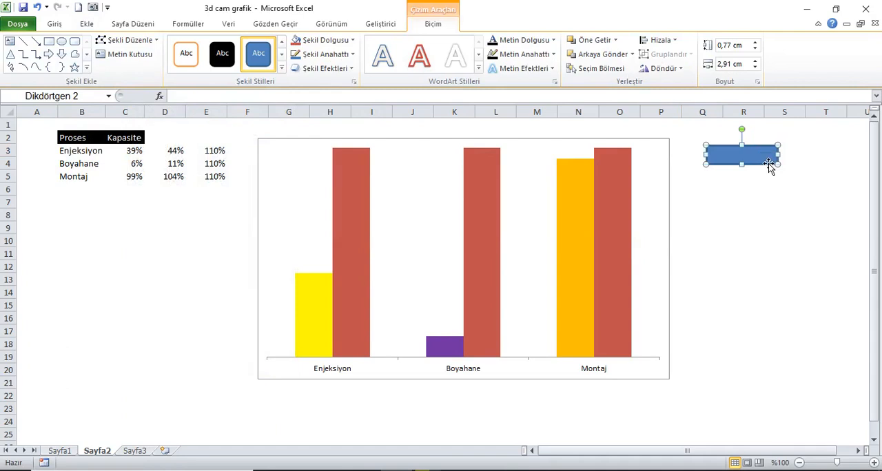
Apply a gradient fill to the rectangle and add four intermediate gradient stops.
right_click(769, 163)
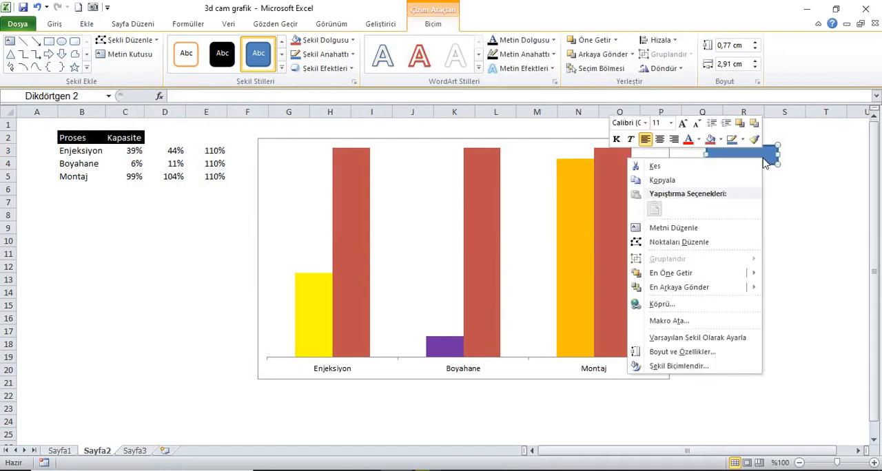
left_click(691, 367)
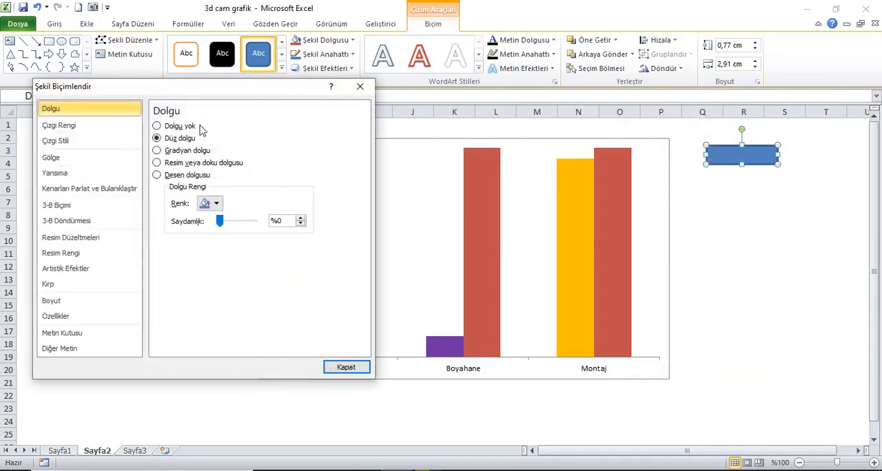
left_click(176, 153)
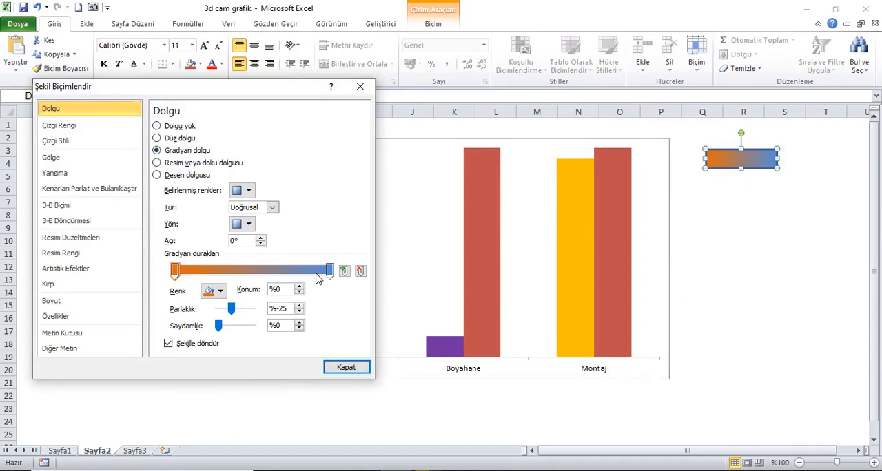
left_click(192, 272)
left_click(223, 271)
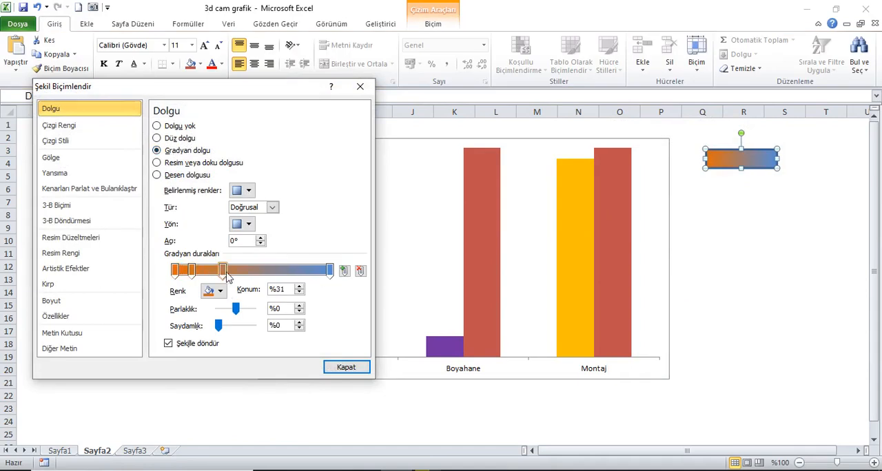
left_click(260, 271)
left_click(304, 272)
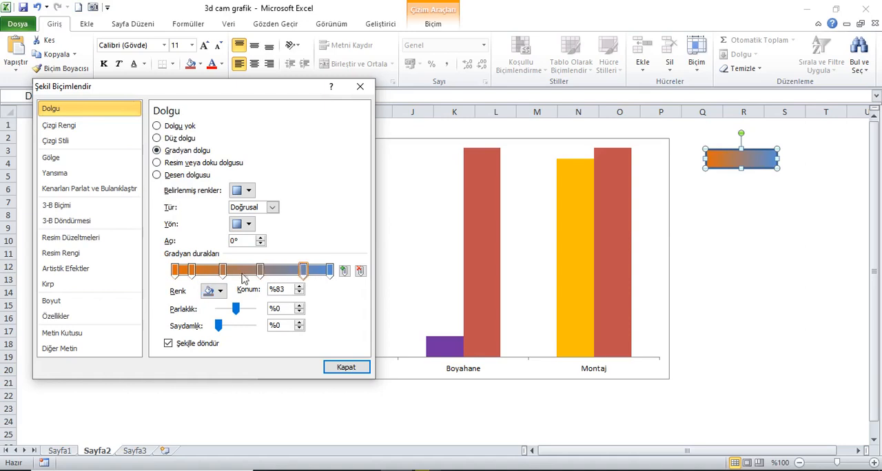
Reposition the four intermediate gradient stops to about 20%, 40%, 80% and 90%, keeping the end stops at 0% and 100%.
left_click(174, 272)
left_click_drag(192, 273, 319, 276)
left_click(328, 275)
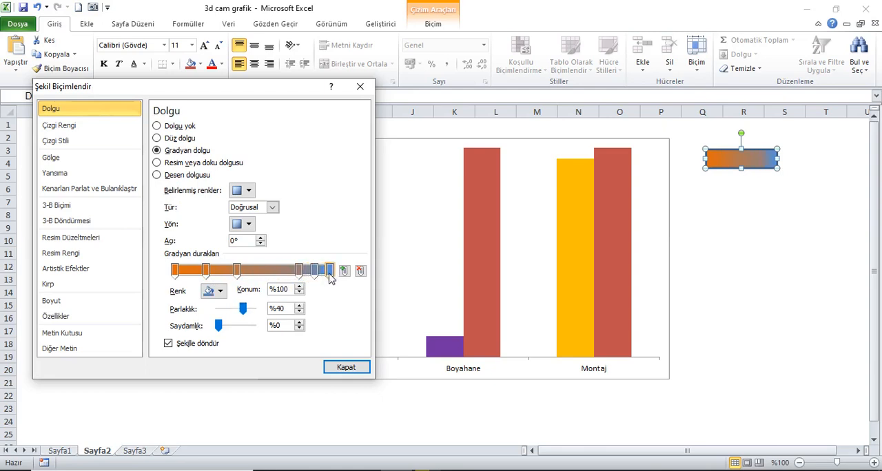
Colour the rectangle's first three gradient stops black at 0%, white at 20% and black at 40%.
left_click(175, 274)
left_click(215, 291)
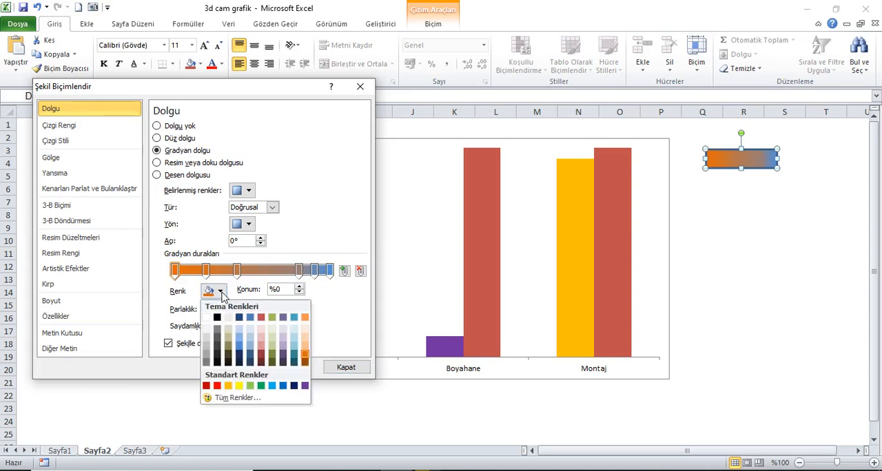
left_click(216, 317)
left_click(206, 270)
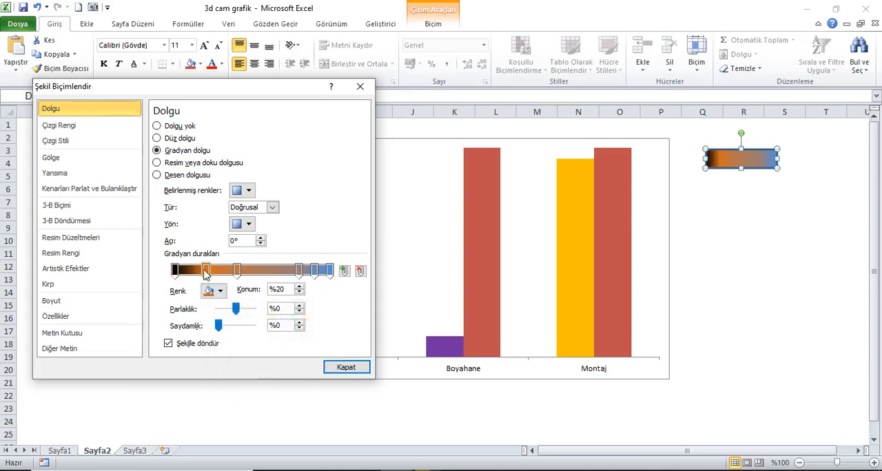
left_click(220, 291)
left_click(206, 317)
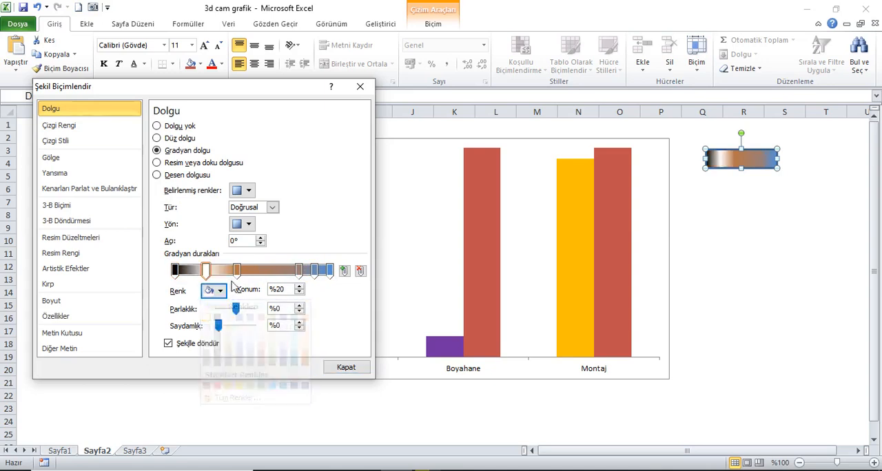
left_click(236, 270)
left_click(220, 292)
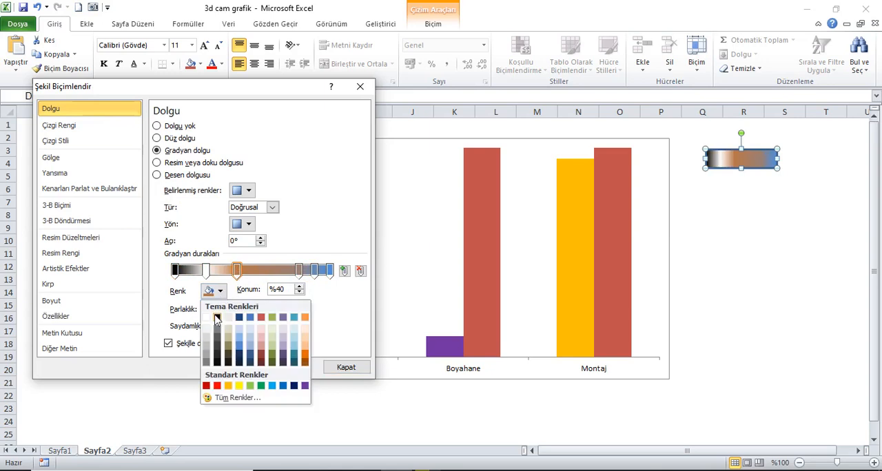
left_click(217, 318)
Colour the rectangle's remaining gradient stops black at 80%, white at 90% and black at 100%.
left_click(298, 270)
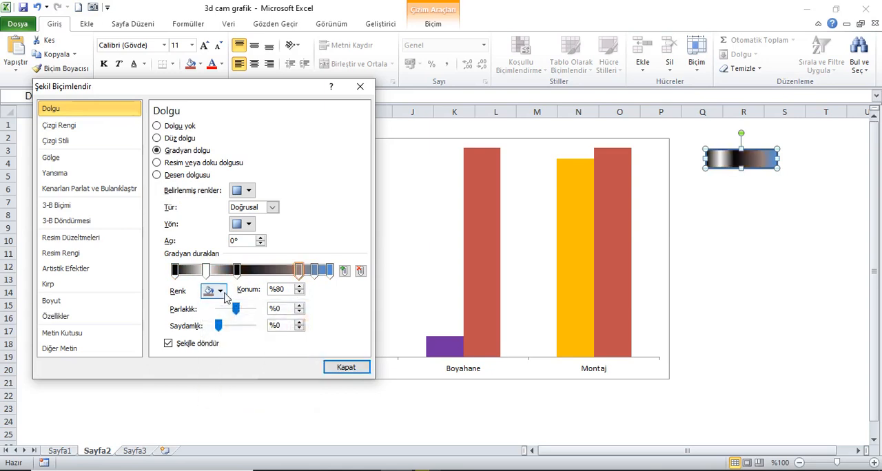
left_click(220, 292)
left_click(217, 318)
left_click(315, 270)
left_click(221, 292)
left_click(206, 318)
left_click(330, 270)
left_click(220, 291)
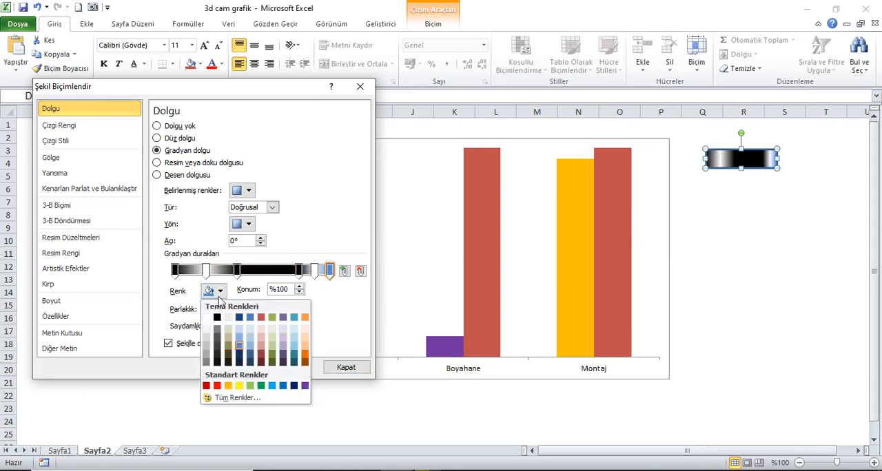
left_click(217, 317)
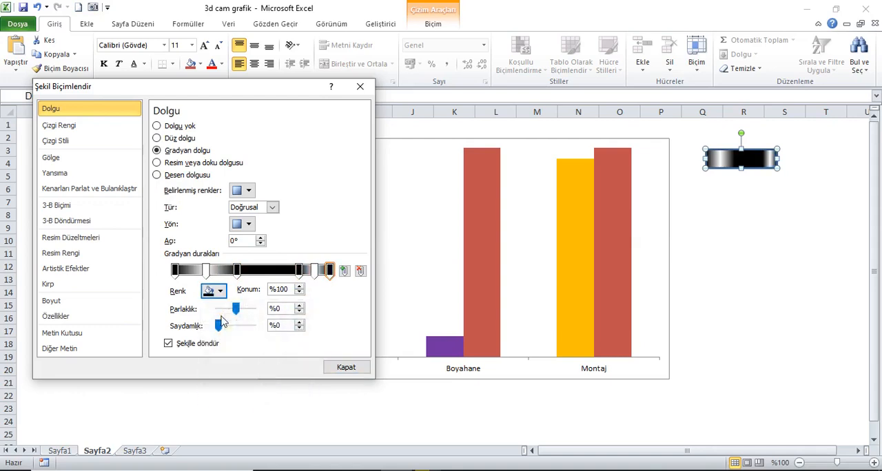
Reduce the gradient rectangle's height slightly and place a copy of it straight below, around row 17.
left_click(749, 175)
left_click_drag(753, 173, 765, 337)
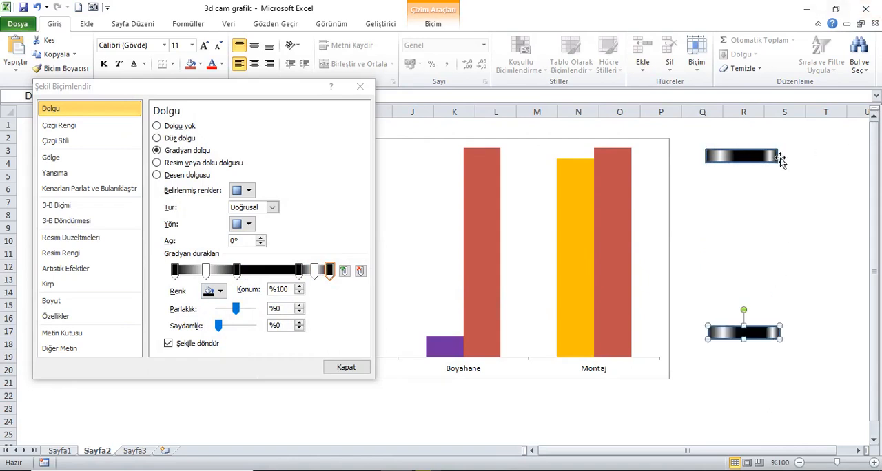
Duplicate the upper cap rectangle and stretch the copy to fill the space between the two caps.
left_click_drag(767, 162, 767, 185)
left_click(37, 7)
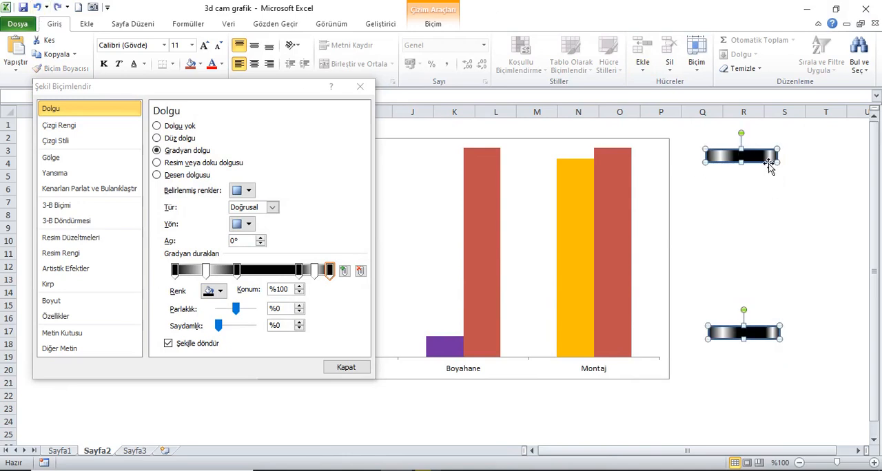
left_click(763, 167)
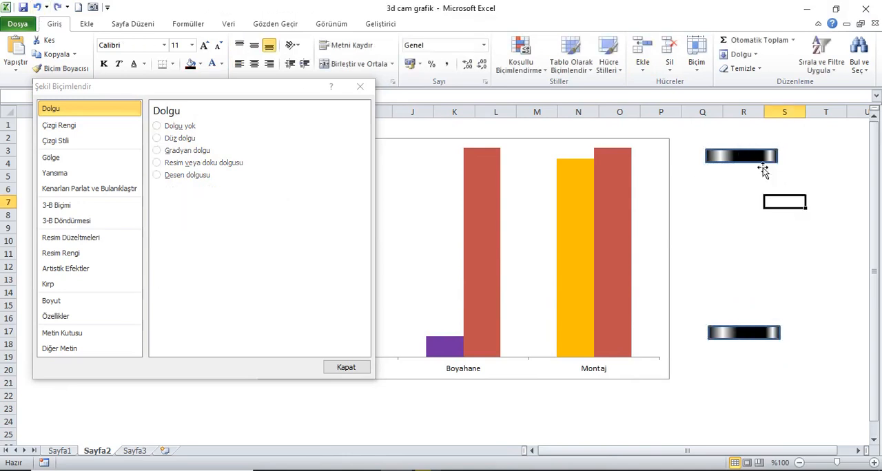
left_click_drag(760, 164, 751, 336)
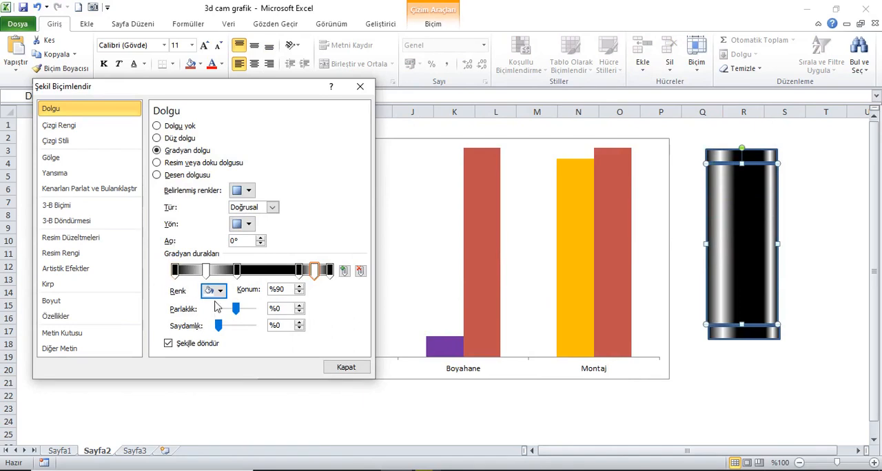
Set the tall middle rectangle's gradient transparency to about 50% at the 0% stop and about 75% at the 20% stop.
left_click(175, 270)
left_click_drag(217, 327, 236, 329)
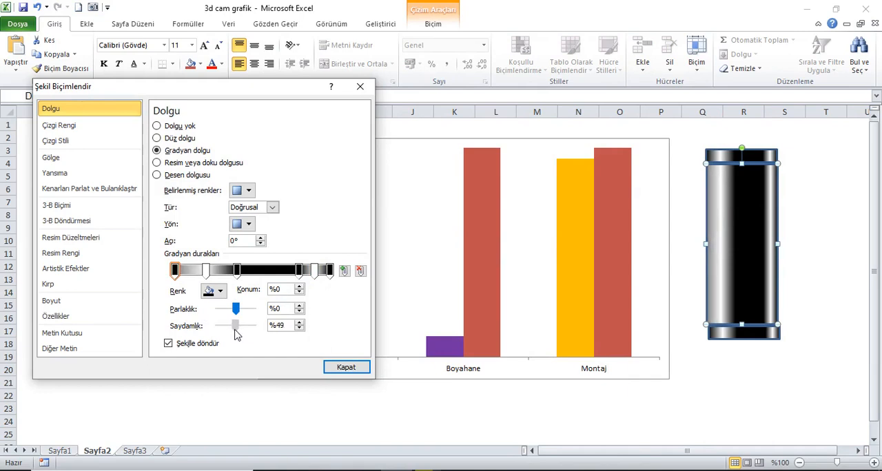
left_click(301, 322)
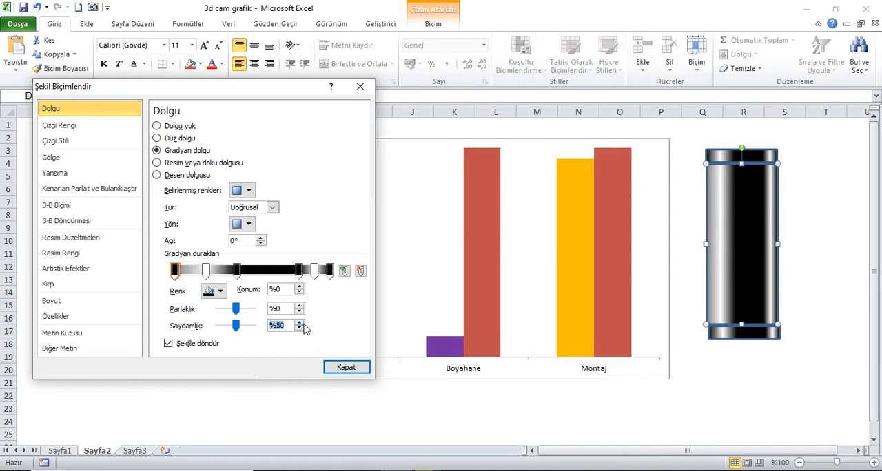
left_click(205, 270)
left_click_drag(234, 329, 243, 330)
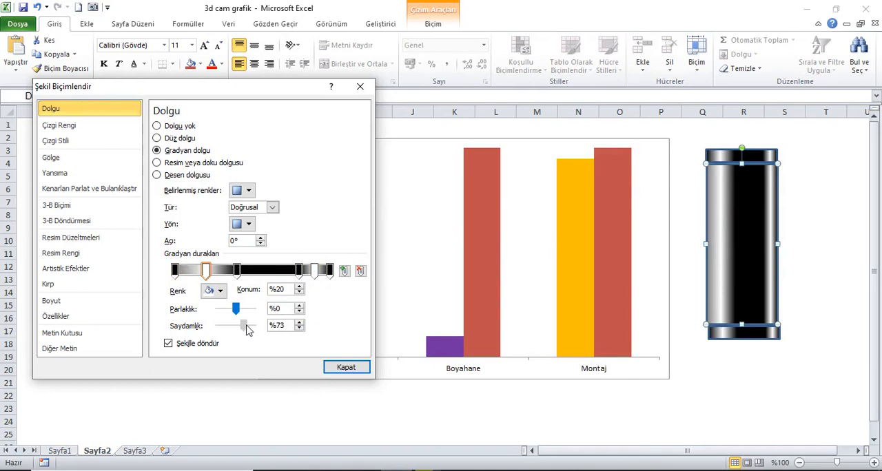
double_click(300, 323)
Adjust the middle rectangle's remaining gradient stop transparencies, using 100% at the 40% stop and 50% at the end stop, and close the dialog.
left_click(237, 271)
left_click_drag(221, 330, 251, 327)
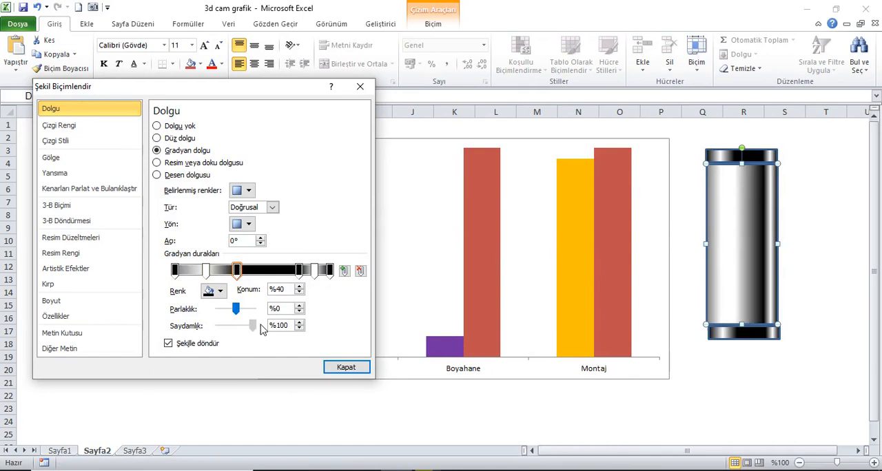
left_click(298, 271)
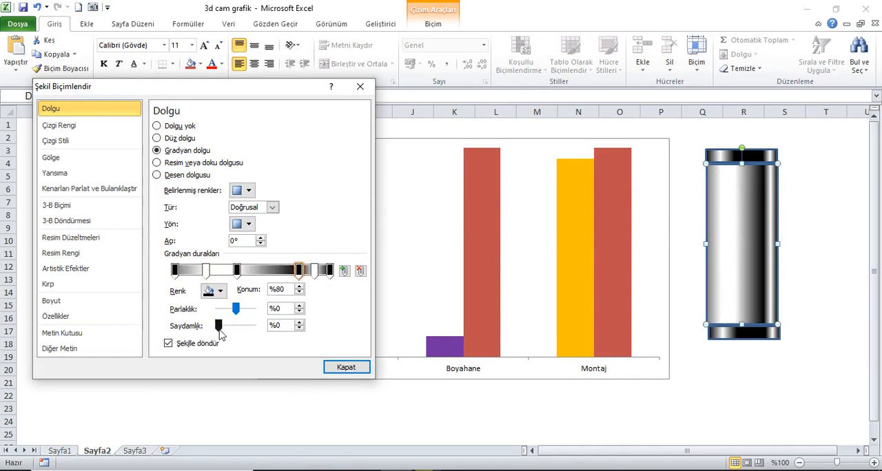
mouse_move(228, 330)
left_mouse_down()
mouse_move(254, 328)
mouse_move(222, 327)
mouse_move(241, 333)
left_mouse_up()
left_click(314, 270)
left_click(329, 270)
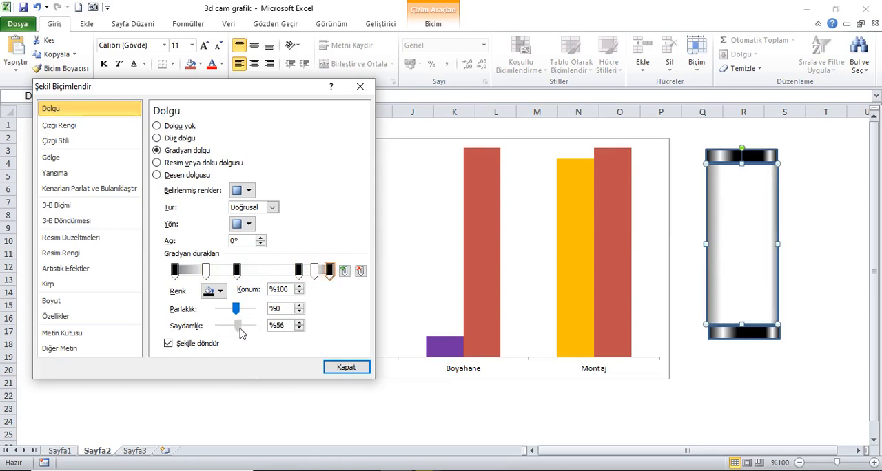
left_click(300, 329)
left_click(300, 329)
left_click(338, 367)
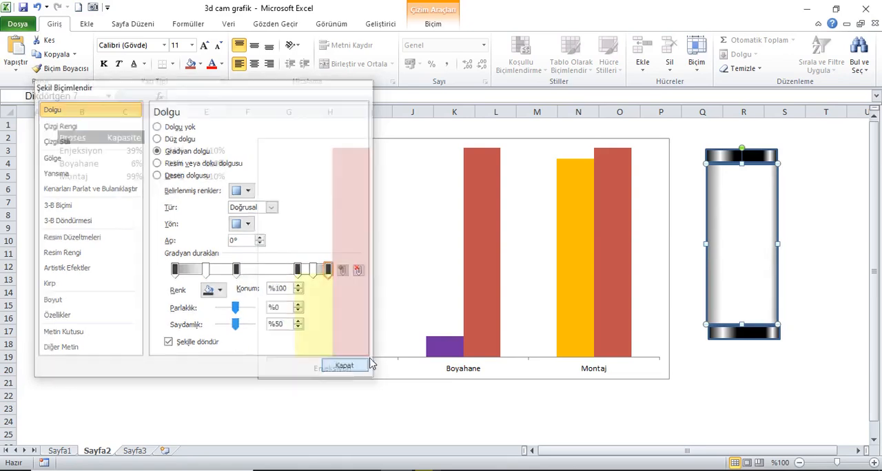
Select the two caps and the middle rectangle together and align them to the left.
left_click(772, 161)
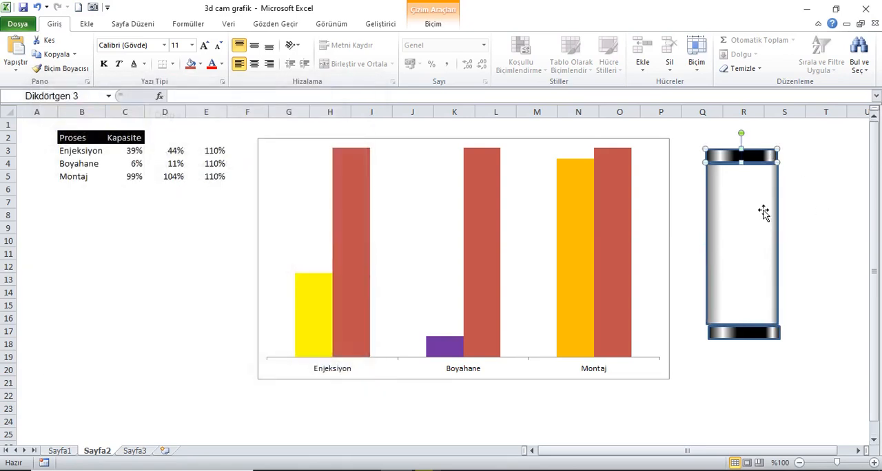
left_click(764, 338, "shift")
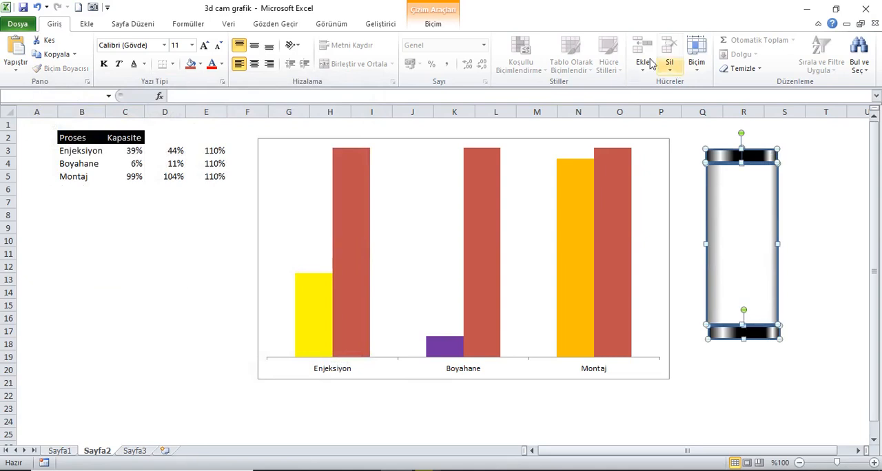
left_click(432, 26)
left_click(660, 40)
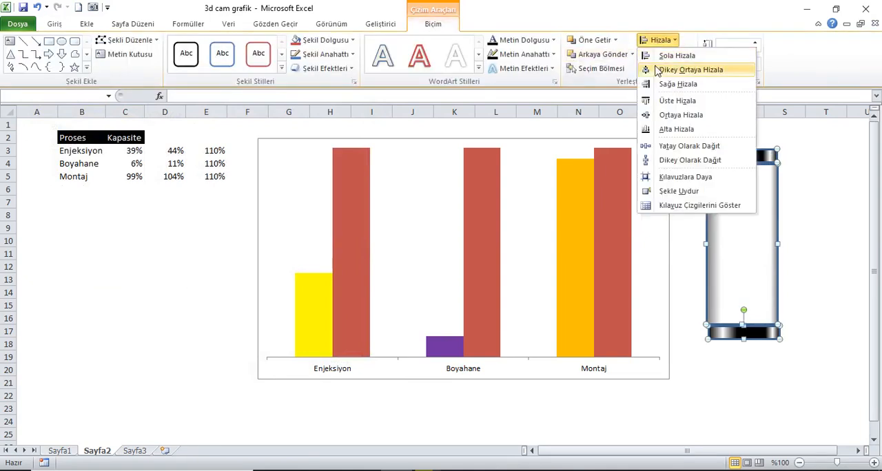
left_click(671, 56)
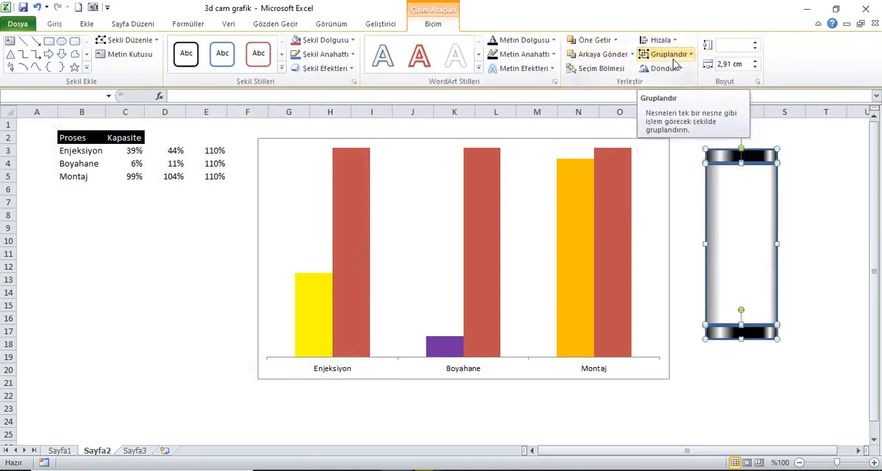
left_click(812, 190)
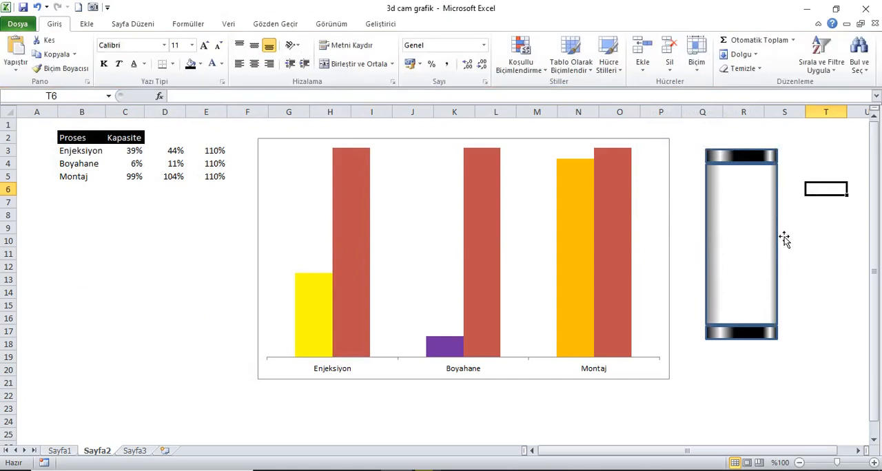
Give all three tube rectangles a solid black outline and close the formatting dialog.
left_click(762, 165)
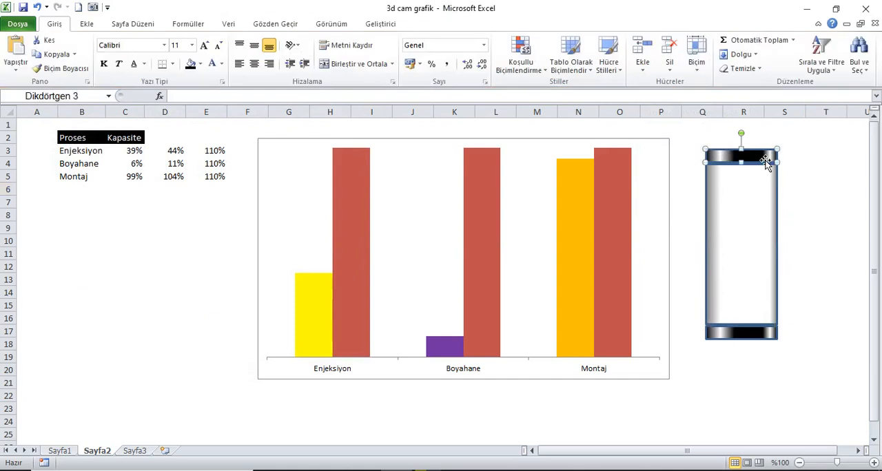
left_click(758, 336, "shift")
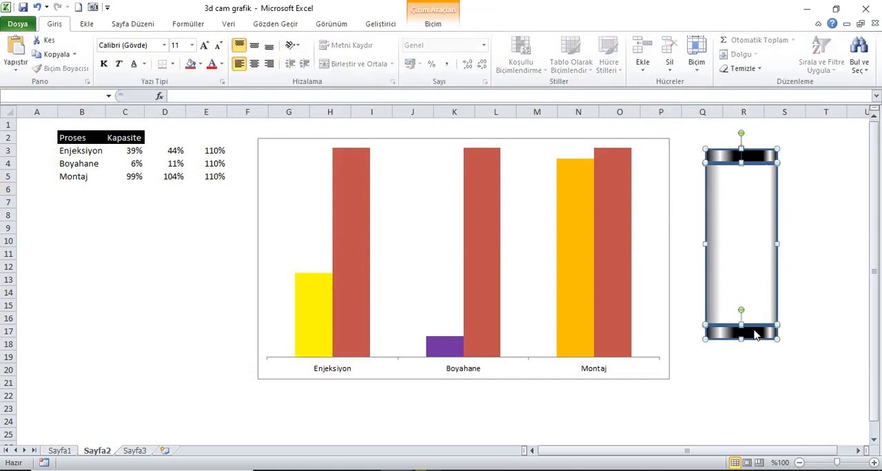
right_click(760, 158)
left_click(804, 320)
left_click(91, 127)
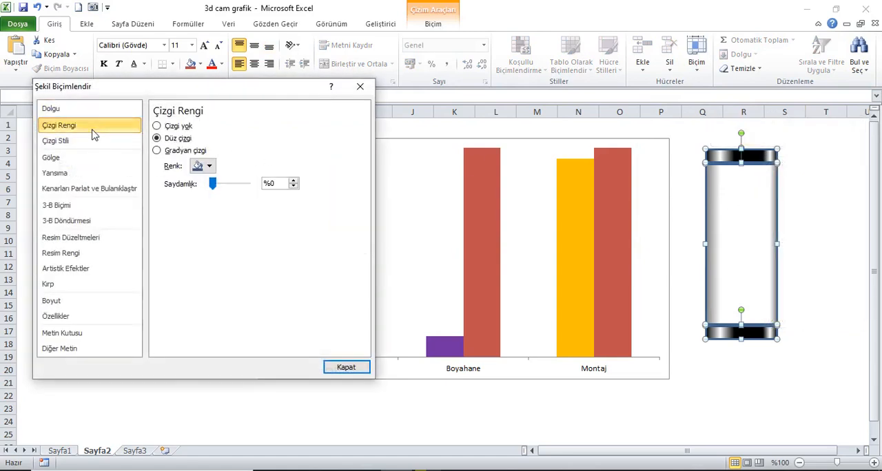
left_click(177, 131)
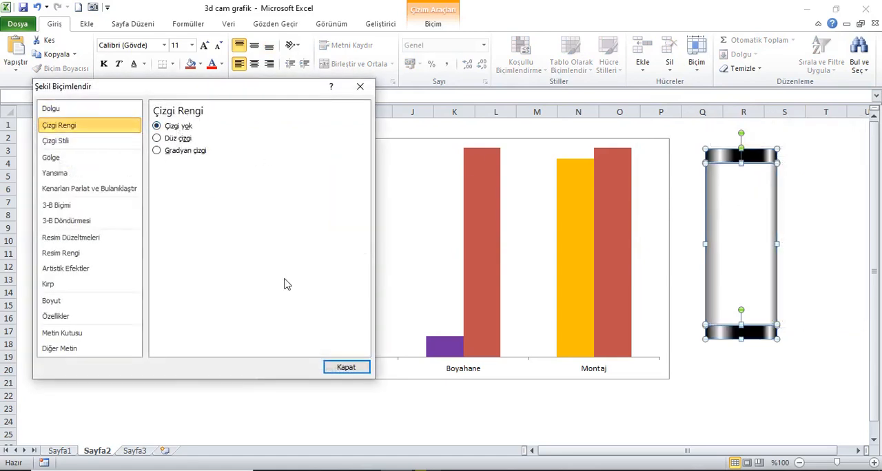
left_click(169, 142)
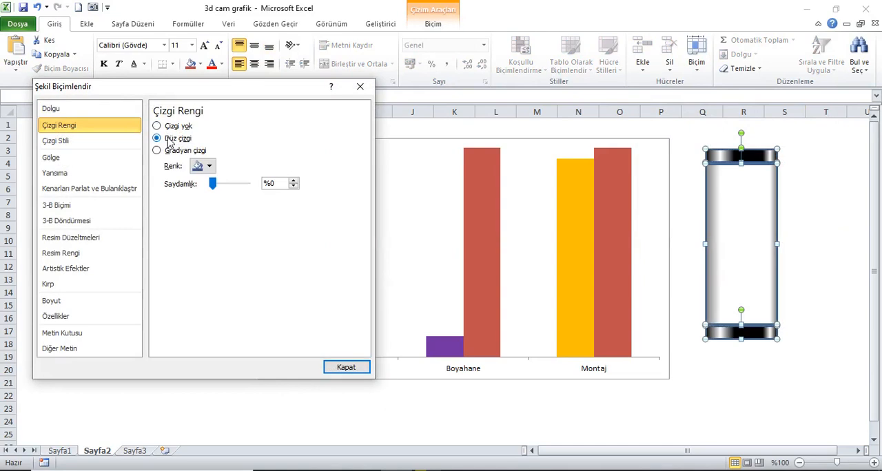
left_click(207, 166)
left_click(206, 193)
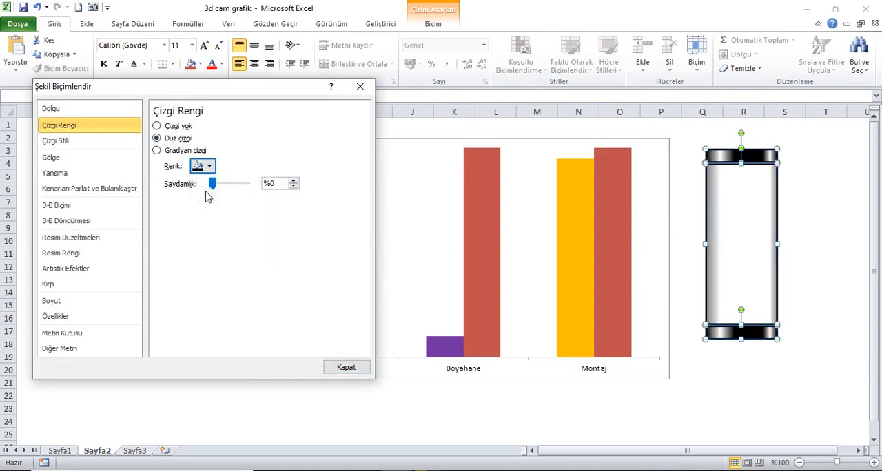
left_click(346, 367)
left_click(826, 228)
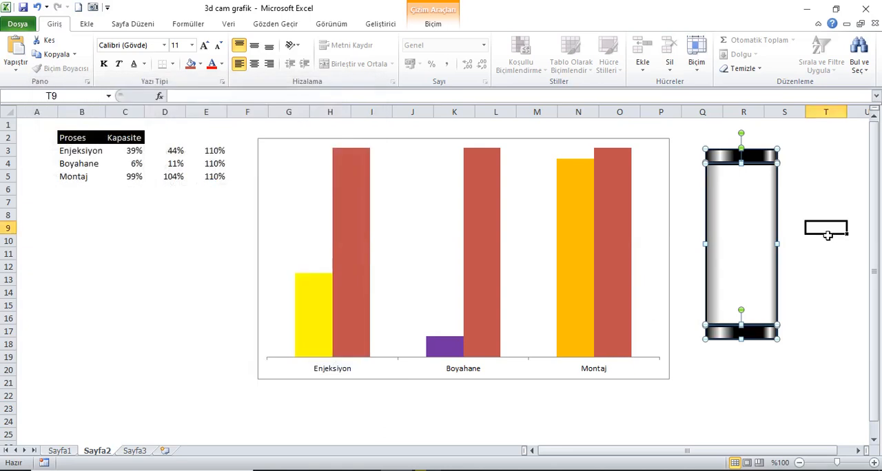
Group the two caps and the middle rectangle into a single tube object.
left_click(770, 179)
left_click(763, 333)
right_click(763, 333)
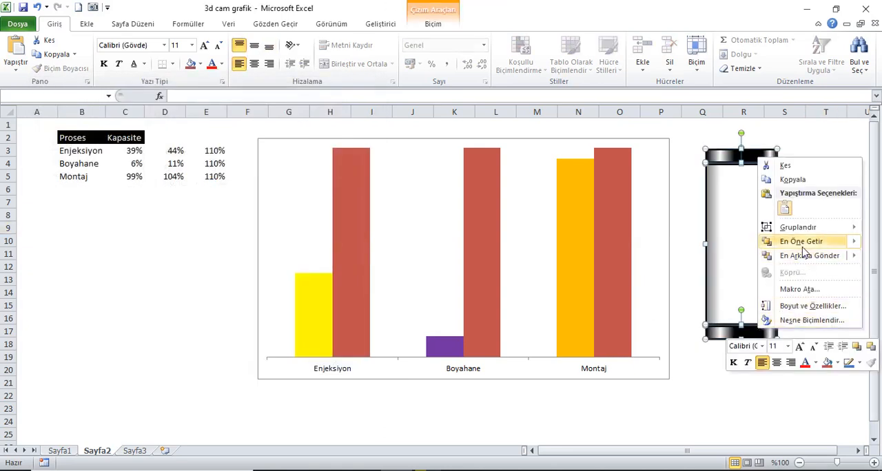
left_click(672, 229)
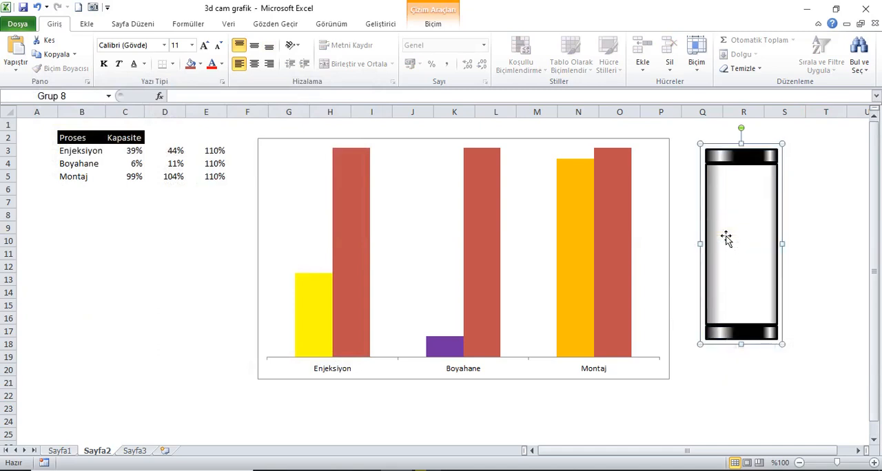
left_click(817, 204)
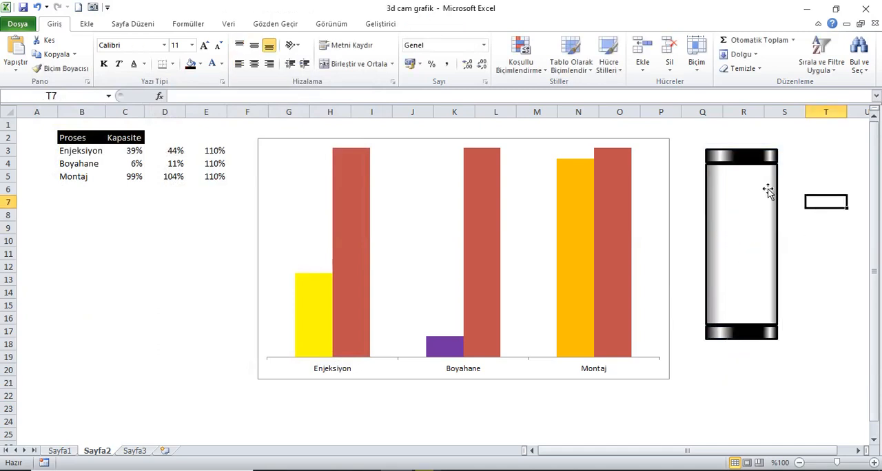
Copy the grouped tube and paste it onto the red 110% series so it replaces the columns' fill.
left_click(617, 209)
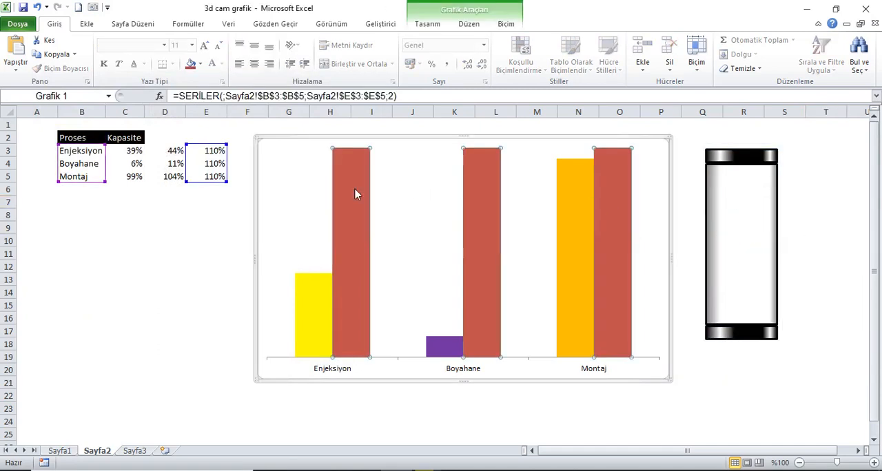
right_click(747, 200)
left_click(775, 214)
left_click(612, 206)
key("ctrl+v")
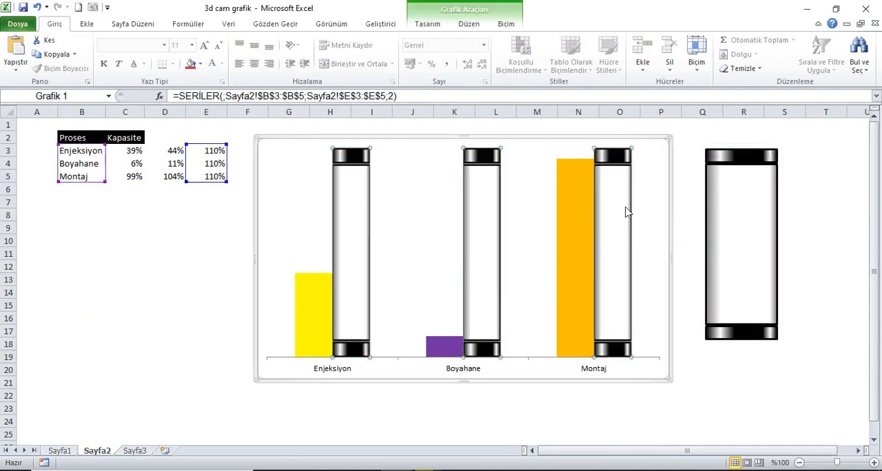
Format the tube series with a series overlap of 100% and a gap width of 60%.
right_click(622, 230)
left_click(660, 342)
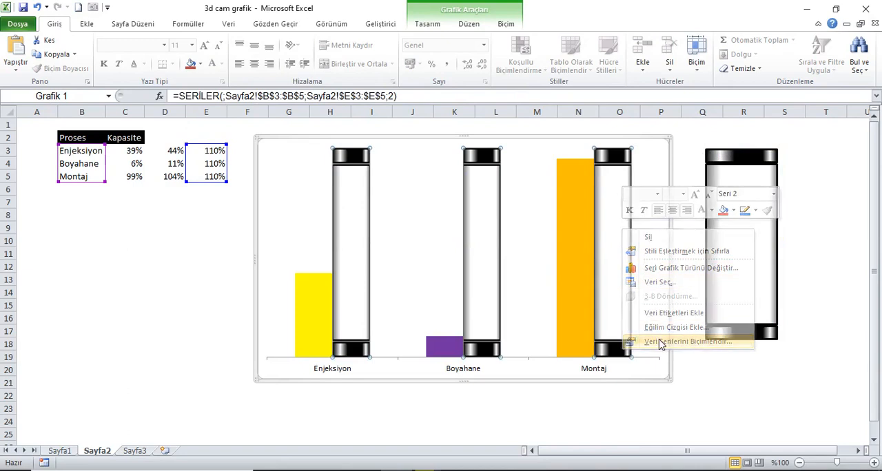
double_click(251, 131)
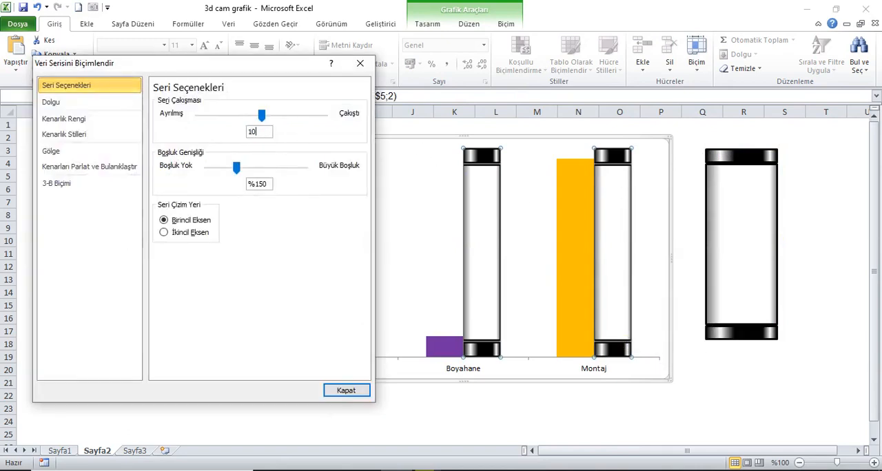
key("Tab")
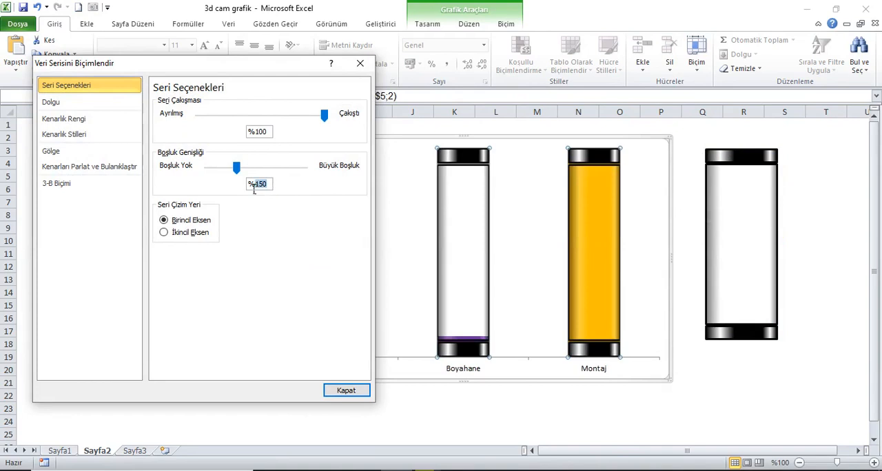
type("60")
left_click(266, 133)
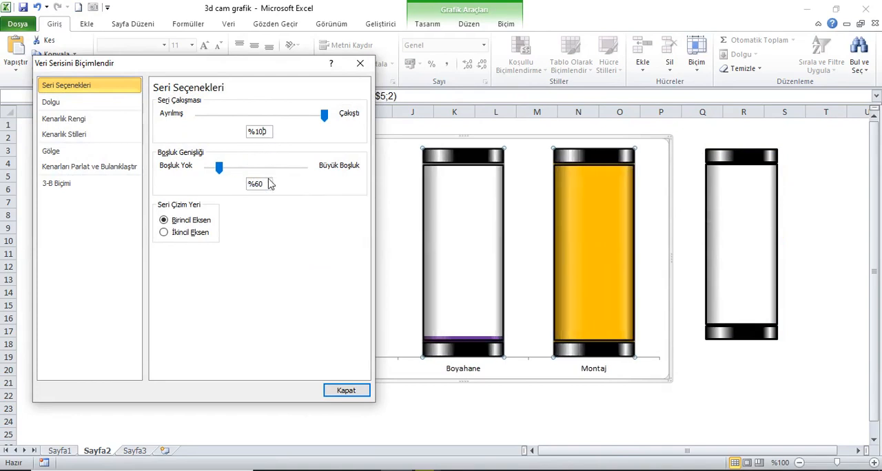
Try a narrower gap width of 50% for the tube series.
left_click_drag(277, 66, 268, 190)
left_click_drag(286, 128, 284, 120)
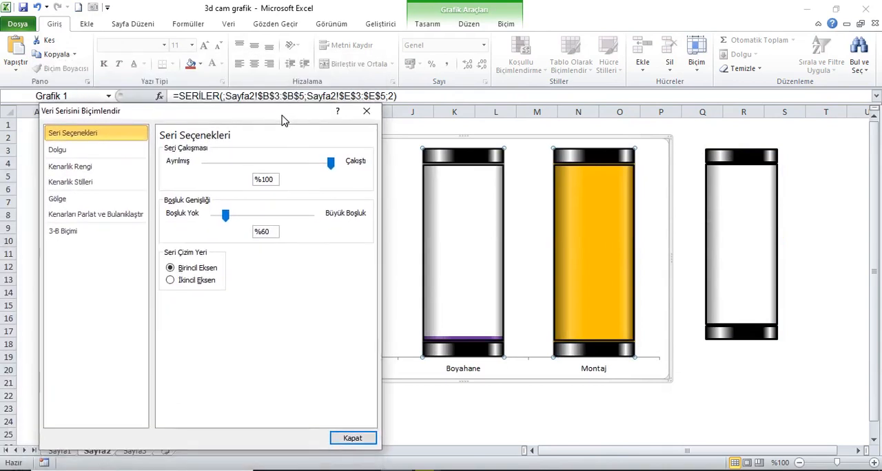
left_click_drag(276, 234, 258, 235)
type("50")
left_click(276, 180)
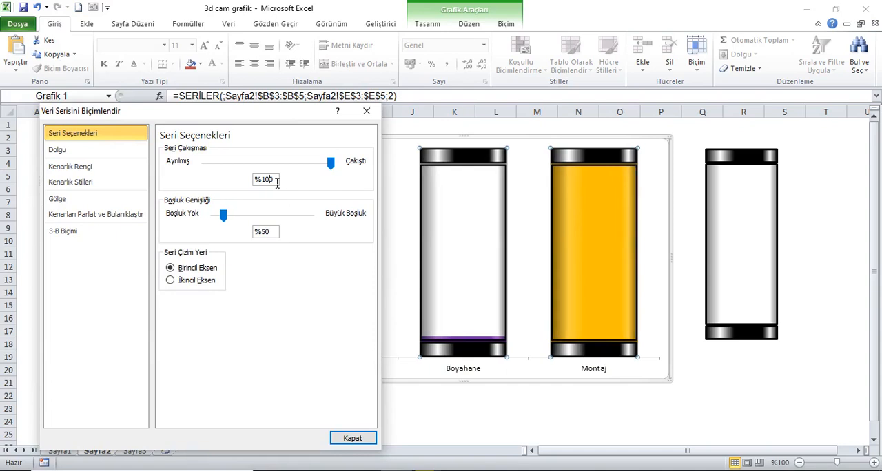
Set the tube series' gap width to 70% and close the formatting dialog.
left_click_drag(276, 235, 249, 235)
type("70")
left_click(275, 180)
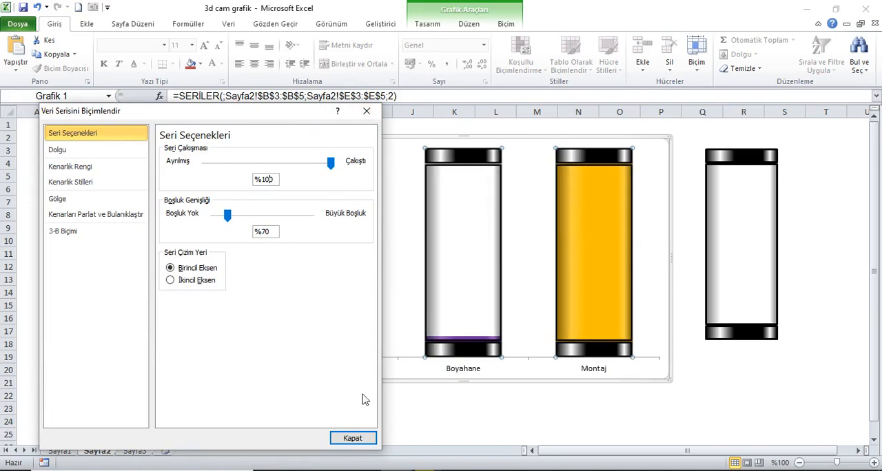
left_click(352, 439)
Make the chart's category axis labels bold and enlarge their font to size 20.
left_click(343, 370)
left_click(104, 64)
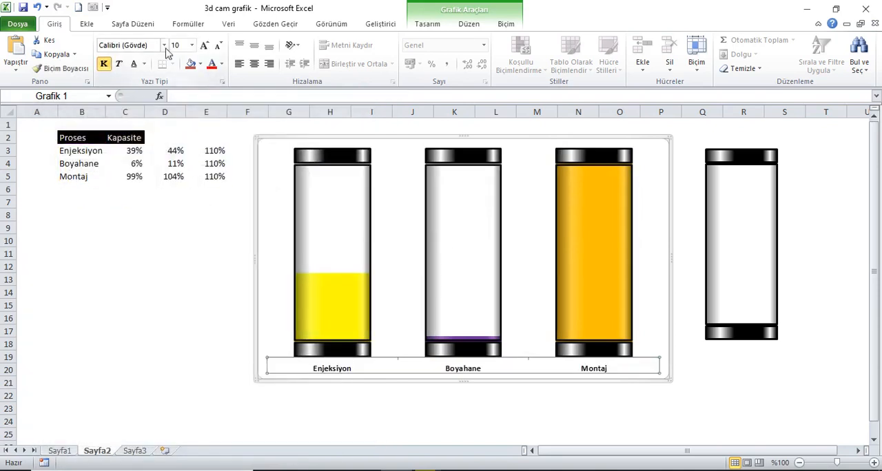
left_click(205, 45)
left_click(205, 46)
left_click(205, 45)
left_click(205, 46)
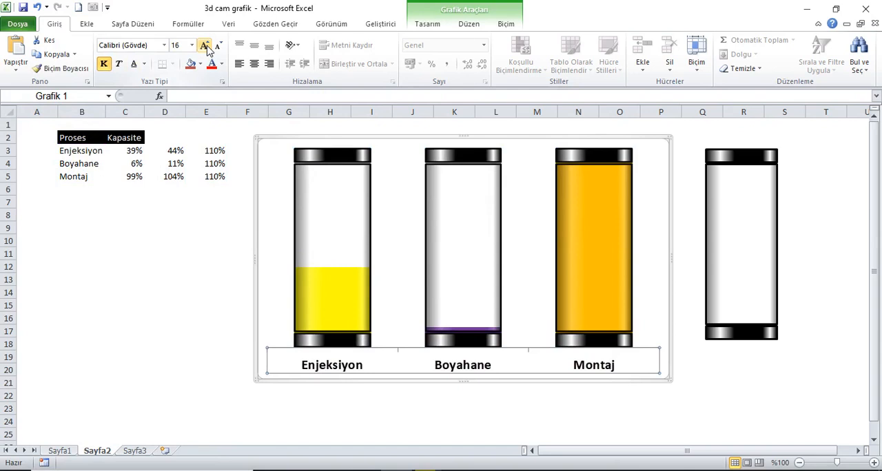
left_click(205, 45)
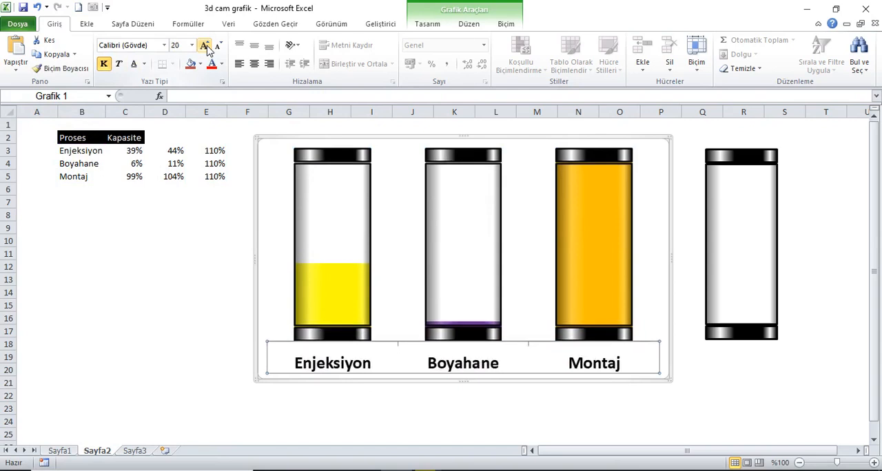